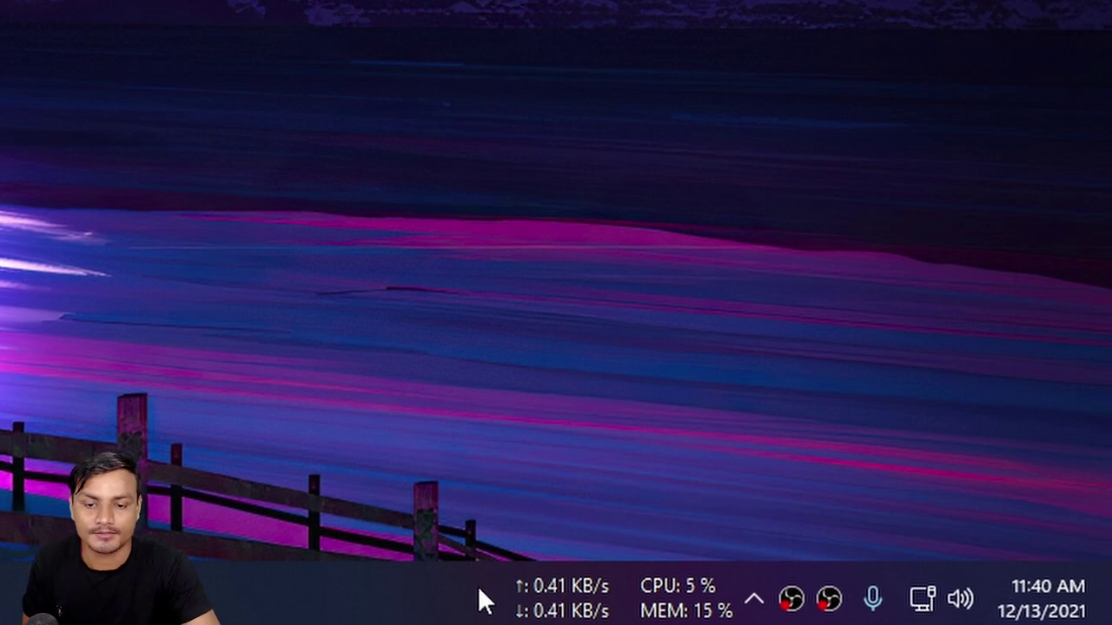
Bring up the TrafficMonitor GitHub README in Edge and scroll through its Introduction and Related Links.
mouse_move(564, 611)
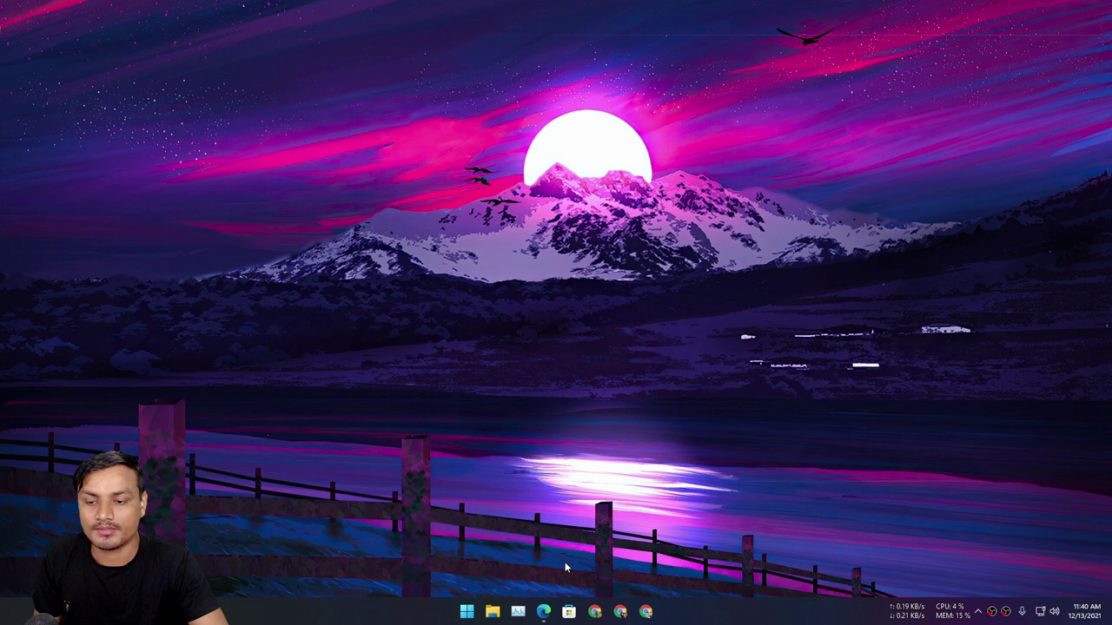
left_click(543, 611)
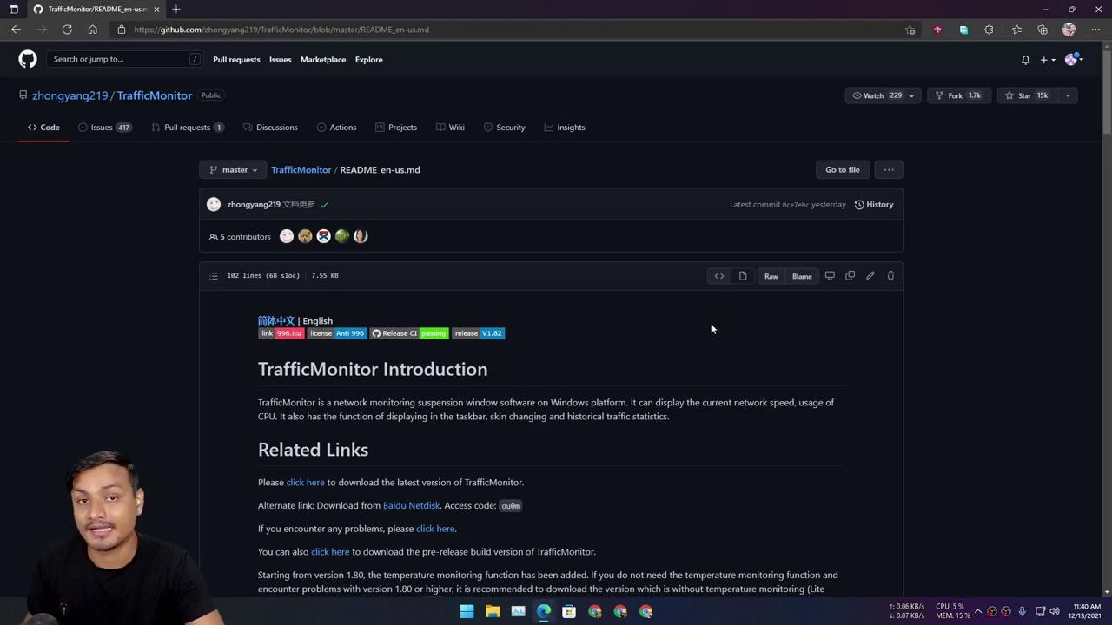
scroll(582, 296, "down", 2)
scroll(583, 295, "up", 2)
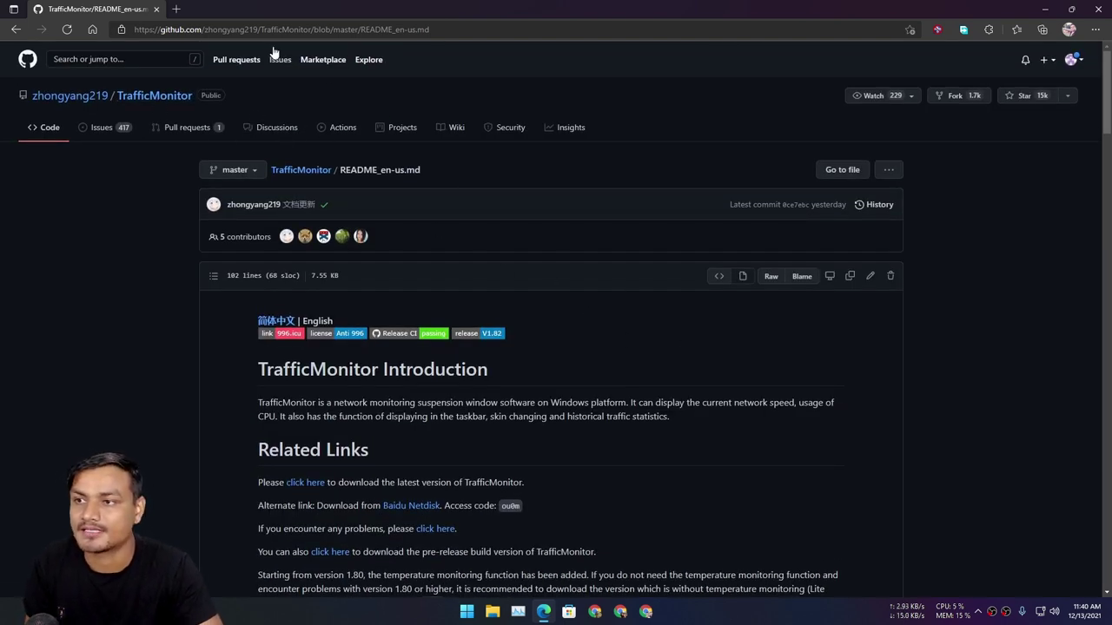
scroll(390, 226, "down", 2)
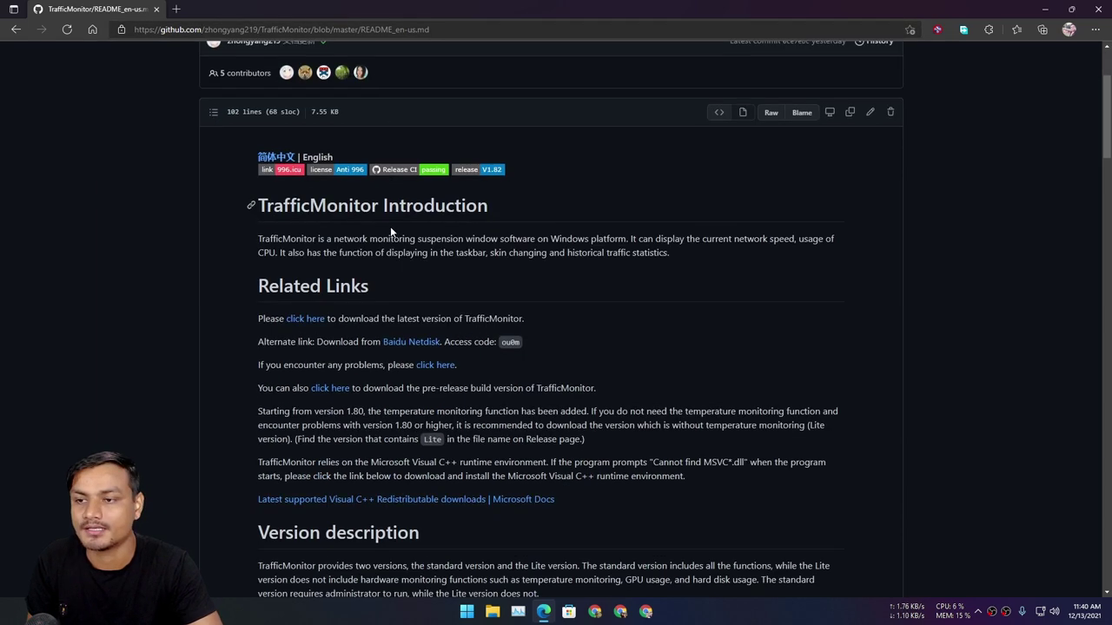
scroll(548, 277, "down", 7)
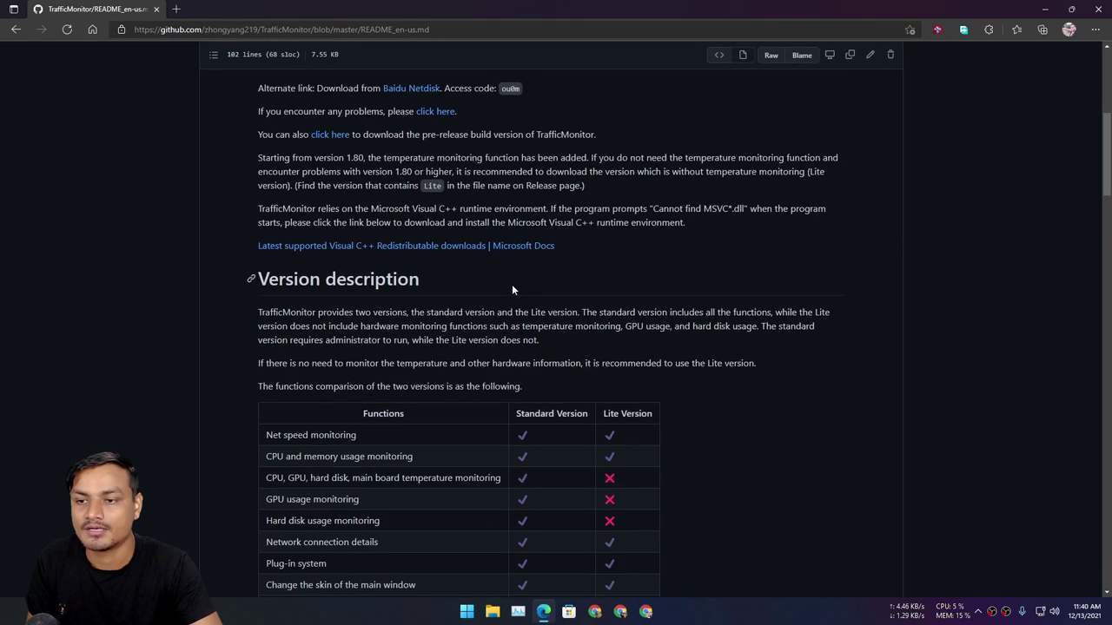
scroll(486, 329, "up", 6)
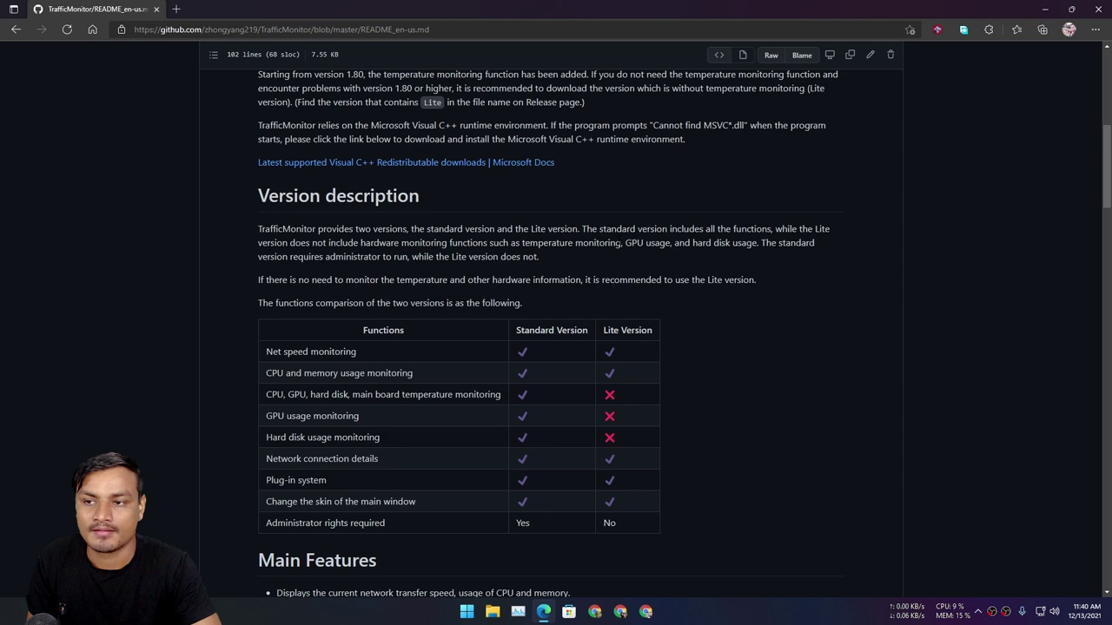
scroll(551, 233, "down", 3)
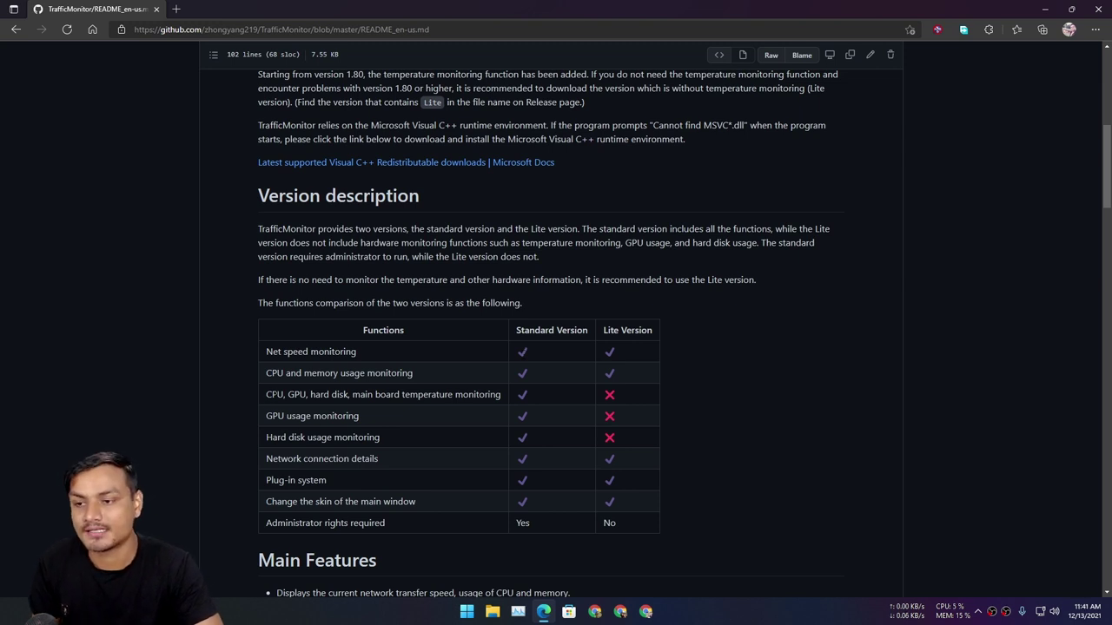
scroll(331, 250, "up", 3)
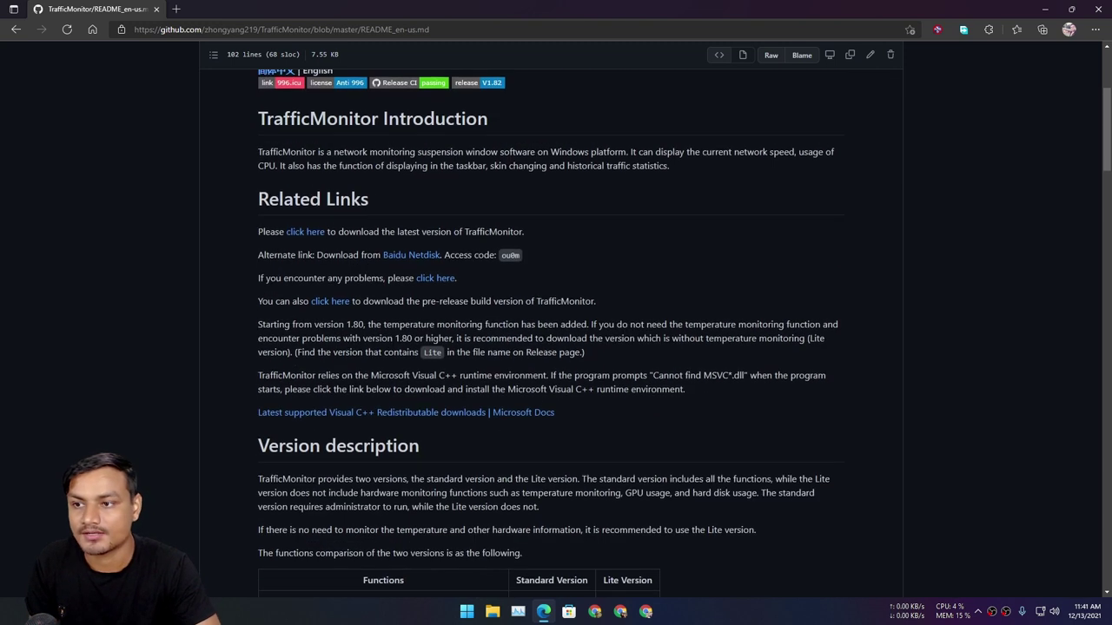
Follow the Related Links 'click here' link to the V1.82 release page and scroll to its downloads.
left_click(304, 232)
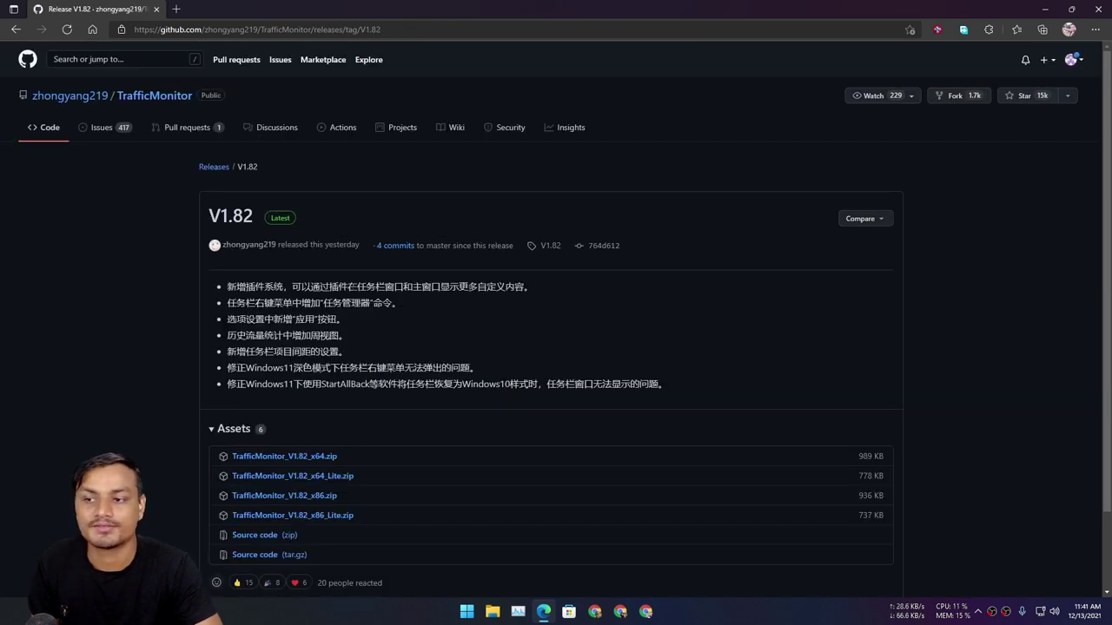
scroll(504, 326, "down", 1)
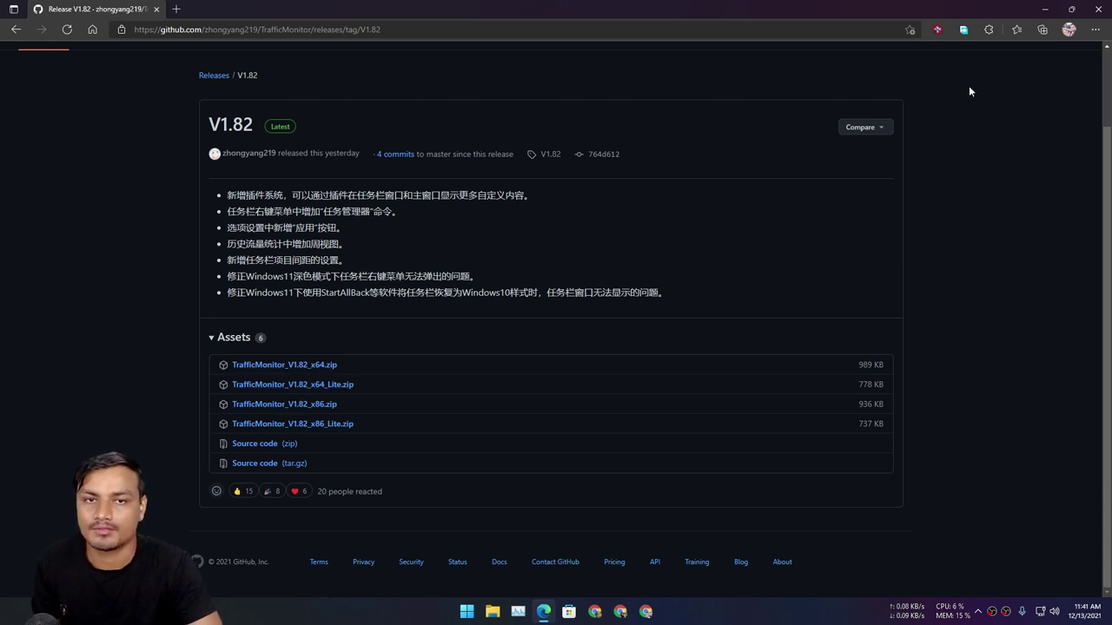
Minimize Edge and turn on View > Show desktop icons.
left_click(1044, 9)
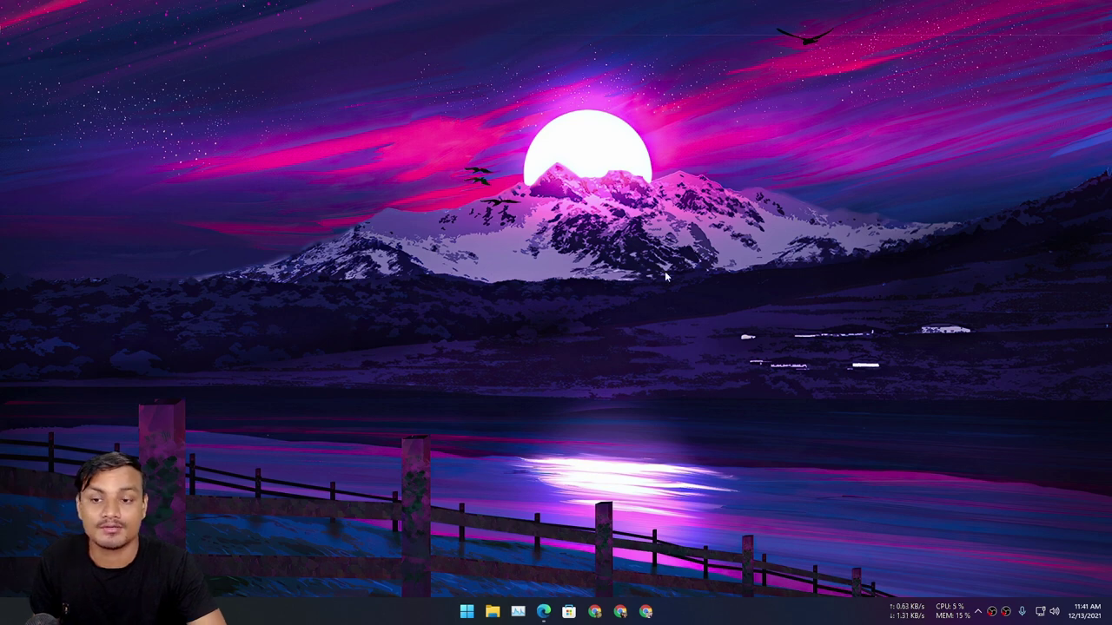
right_click(576, 206)
mouse_move(646, 215)
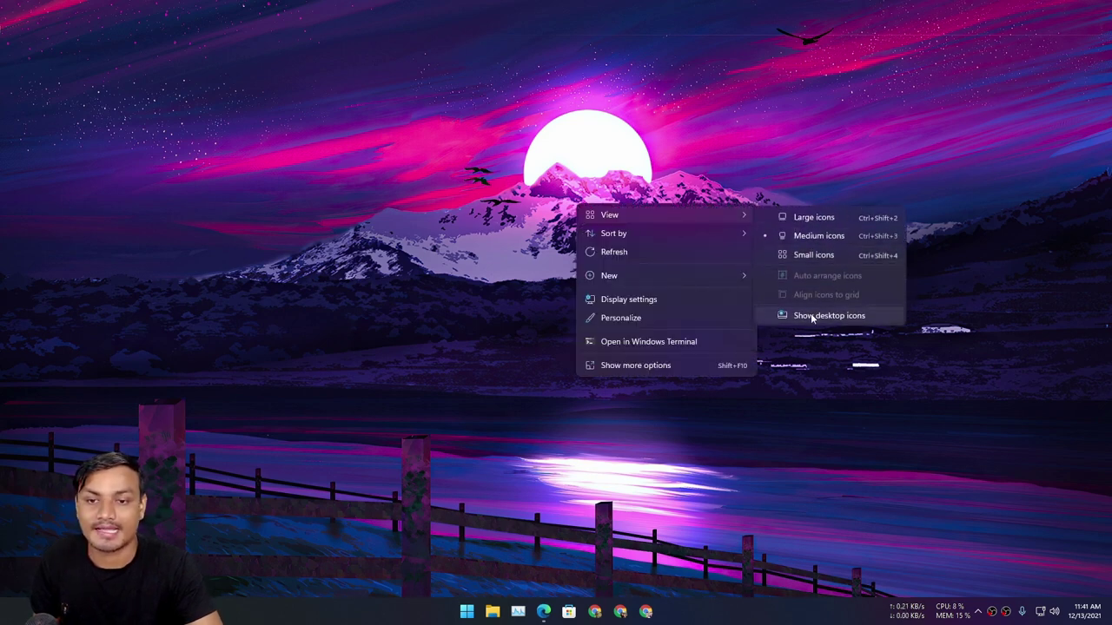
left_click(808, 317)
Move the TrafficMonitor folder to the desktop centre, open it and select TrafficMonitor.exe.
left_click_drag(110, 308, 512, 260)
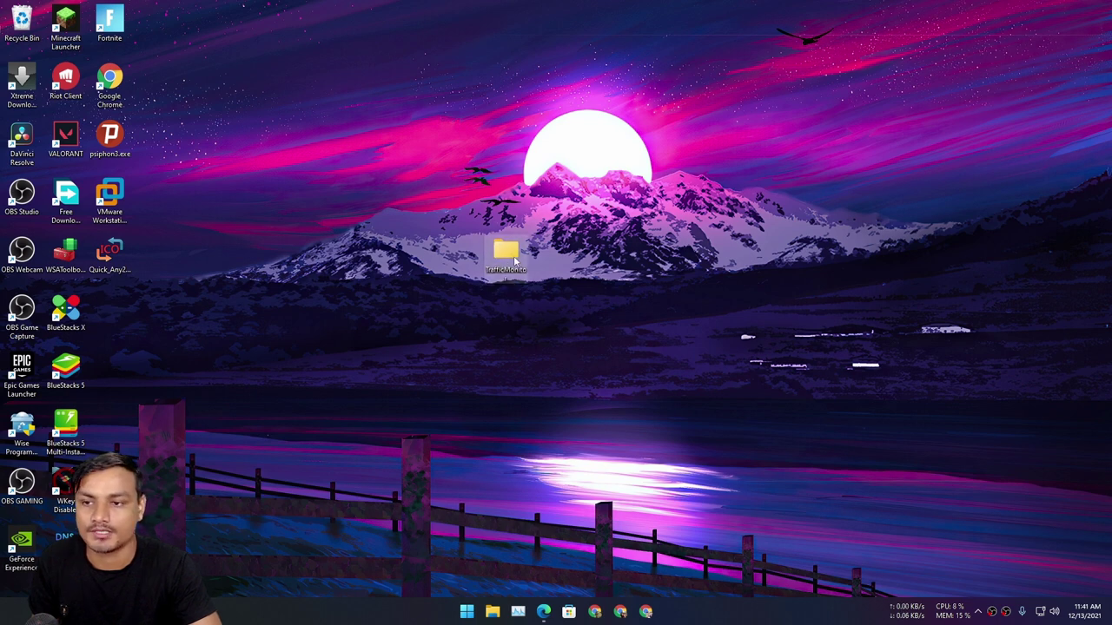
left_click(651, 186)
double_click(506, 252)
left_click_drag(1068, 125, 438, 108)
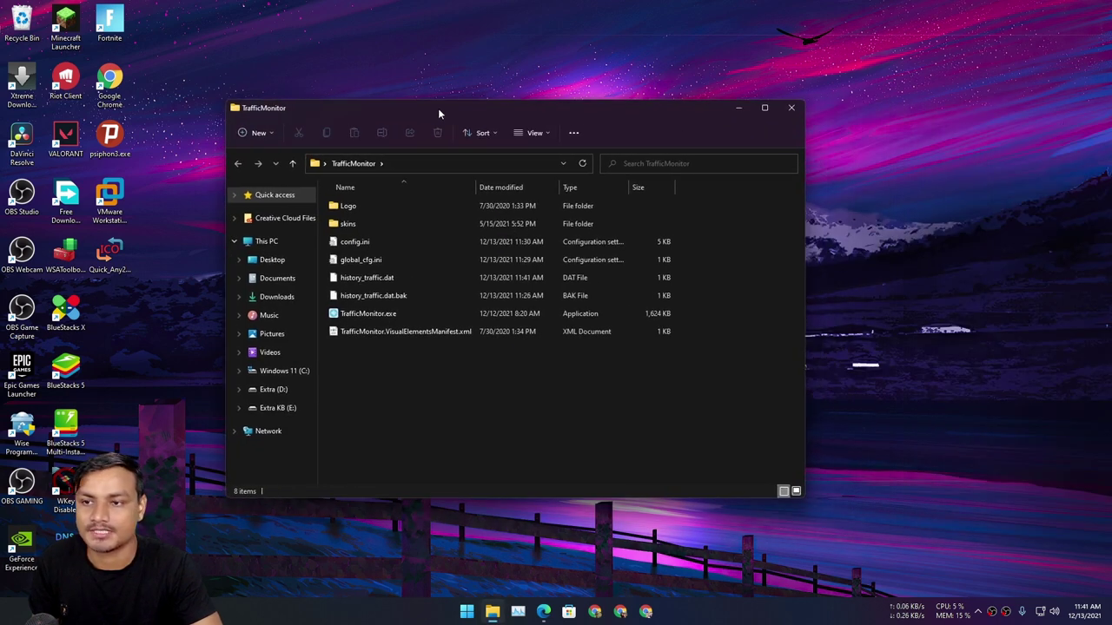
left_click(365, 313)
Choose Show Main Window from the taskbar readout's menu to display the floating speed window.
right_click(905, 610)
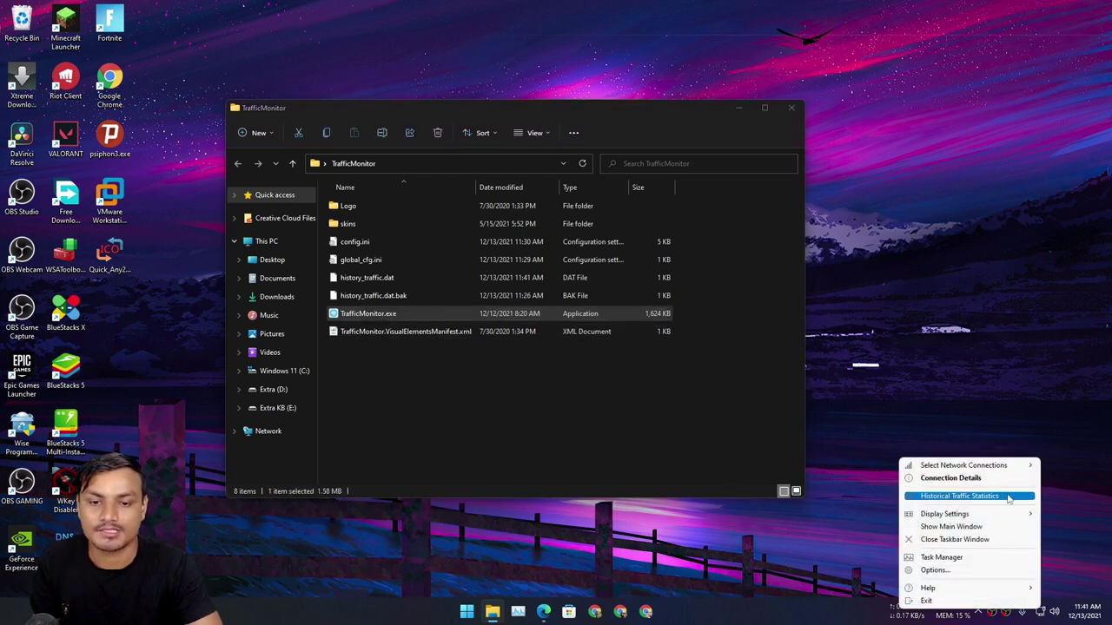
mouse_move(988, 469)
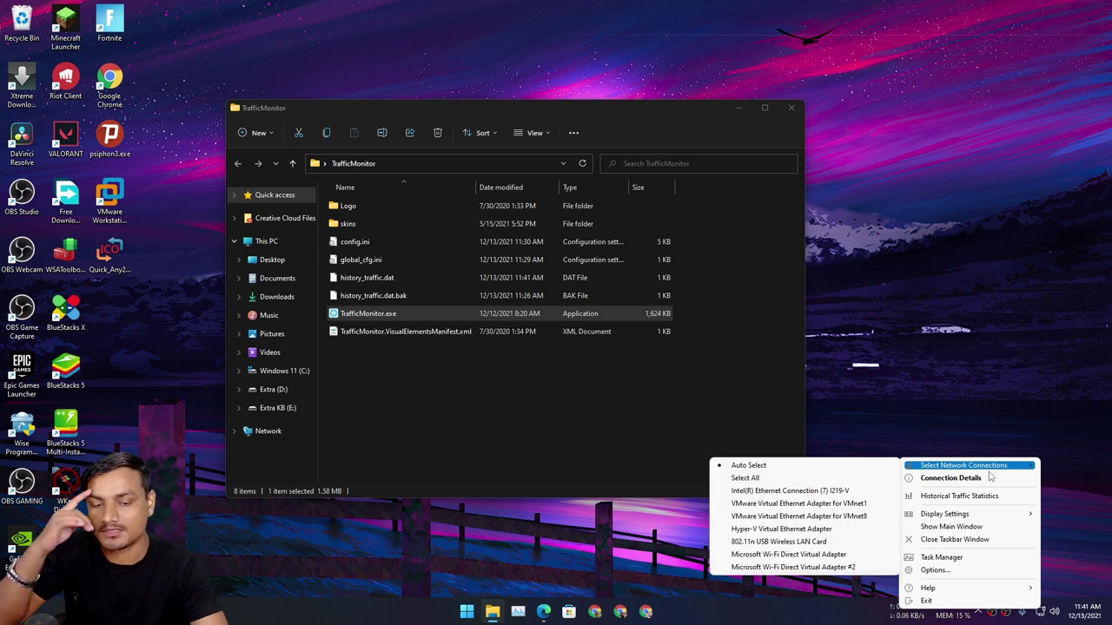
mouse_move(997, 519)
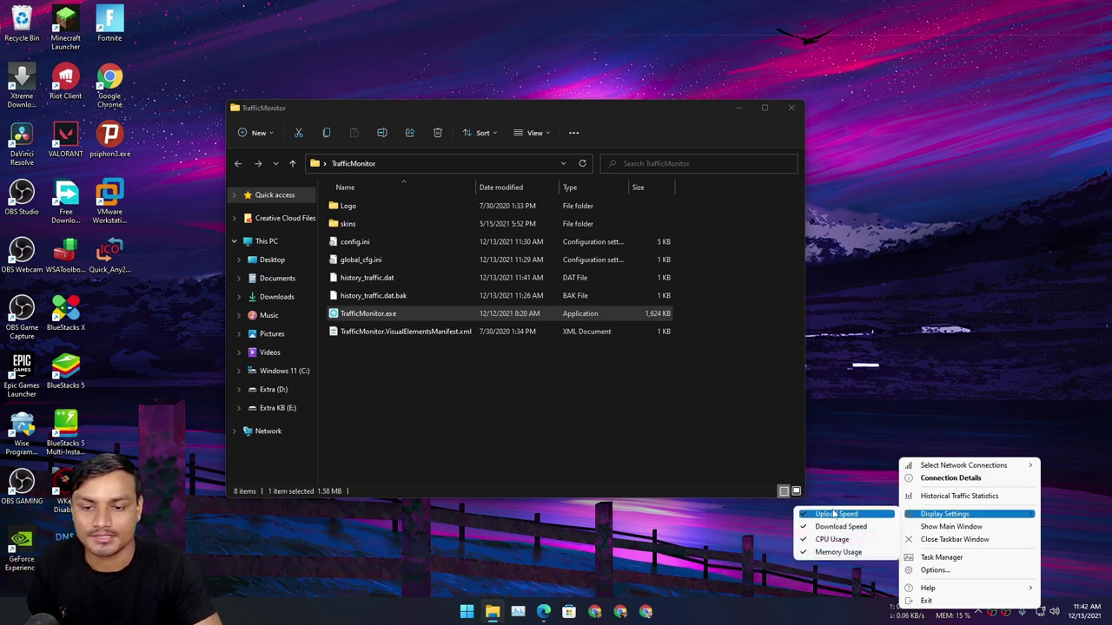
left_click(971, 527)
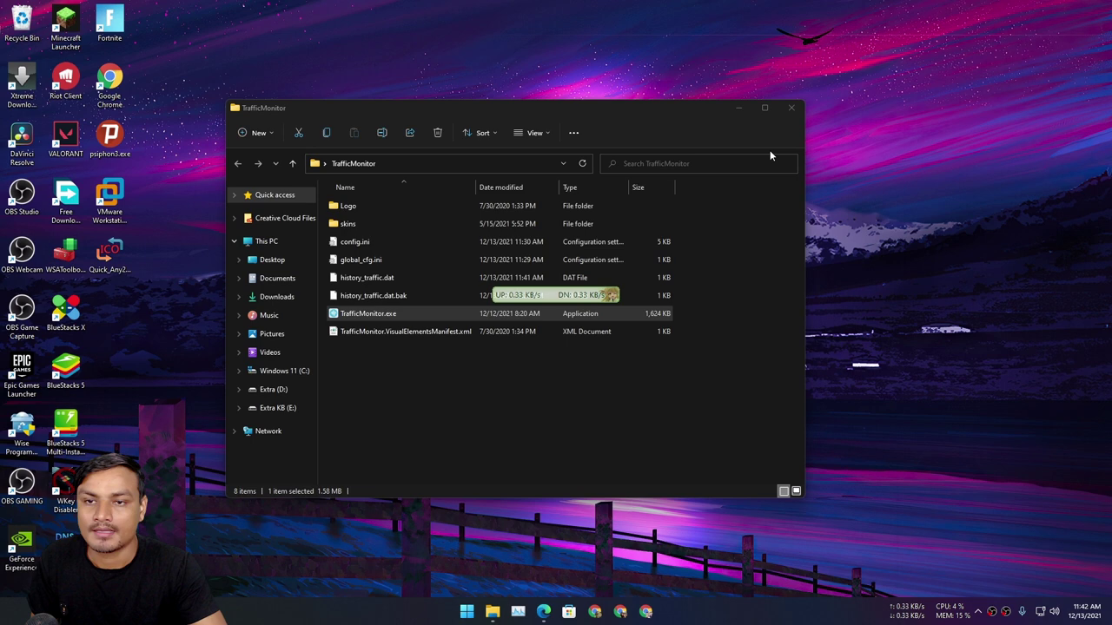
Minimize Explorer, hide the desktop icons, and place the speed window just below the mountain peak.
left_click(735, 109)
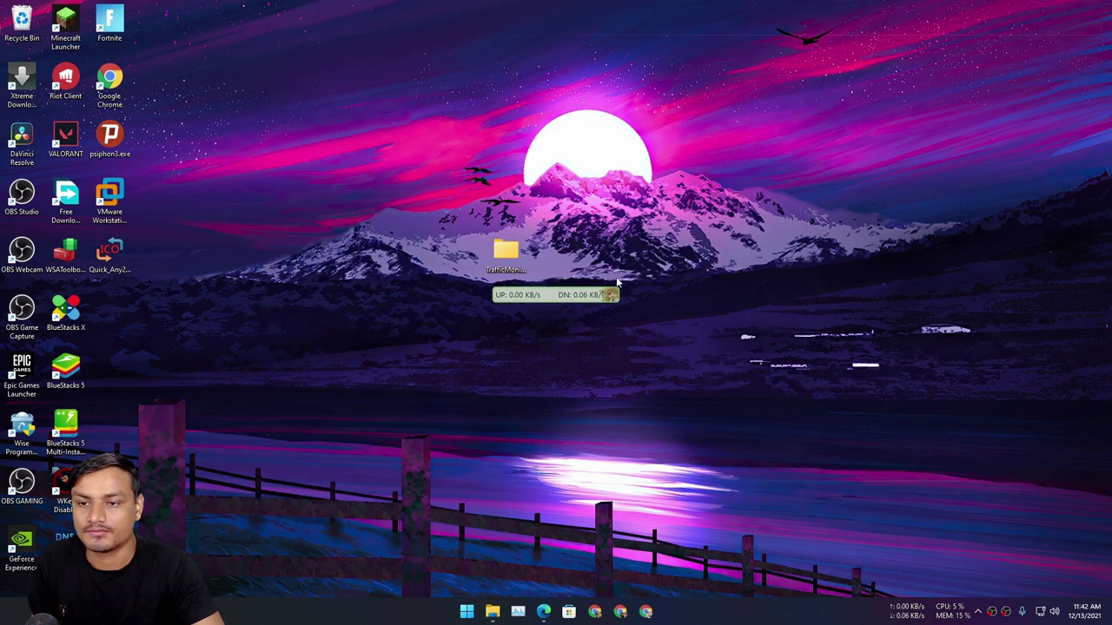
right_click(665, 222)
mouse_move(702, 229)
left_click(894, 330)
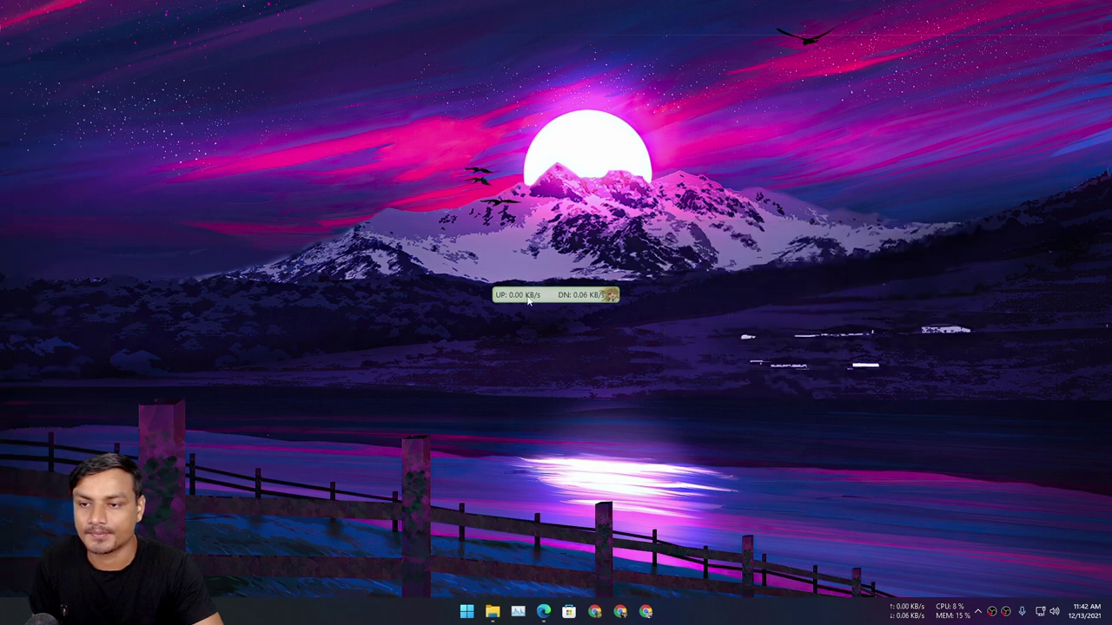
mouse_move(546, 300)
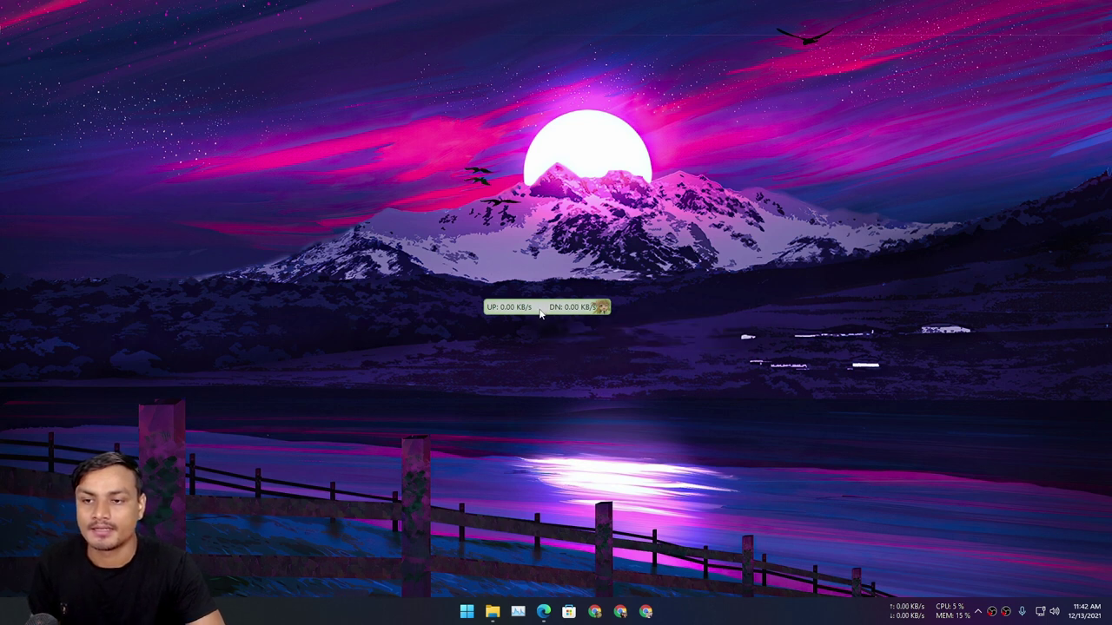
left_click_drag(542, 314, 568, 313)
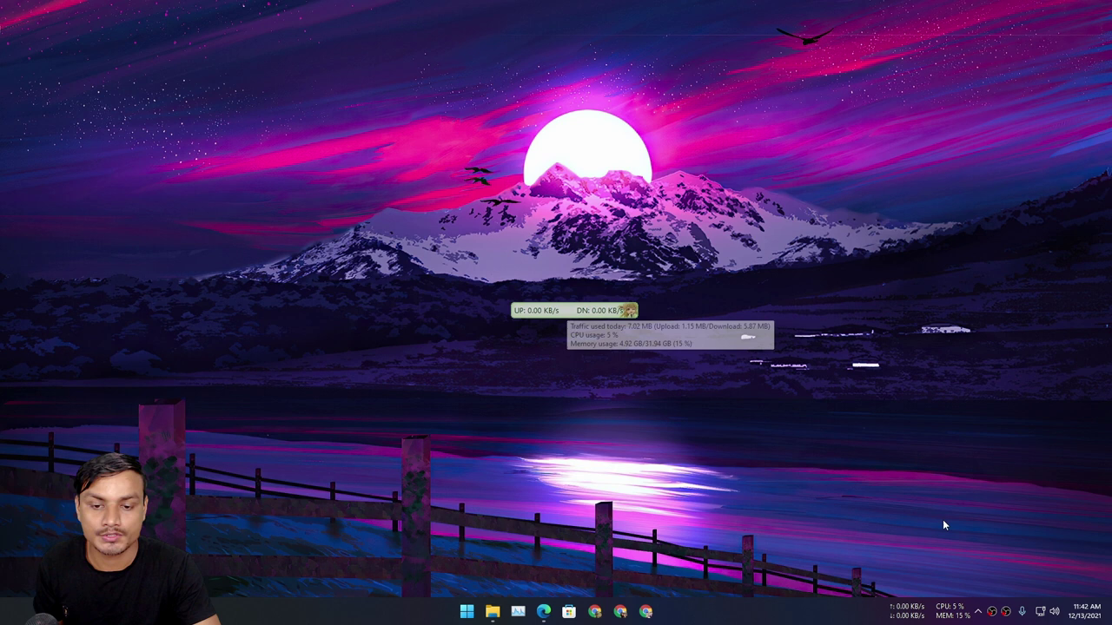
Enable Show Taskbar Window so speeds, CPU and memory appear in the taskbar.
right_click(565, 311)
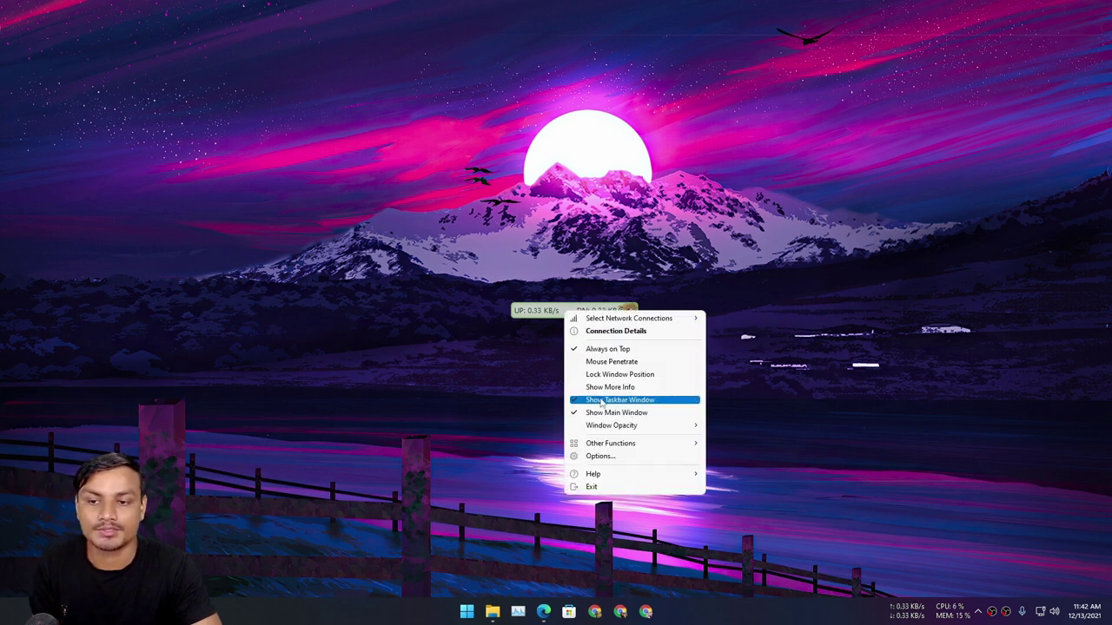
left_click(598, 400)
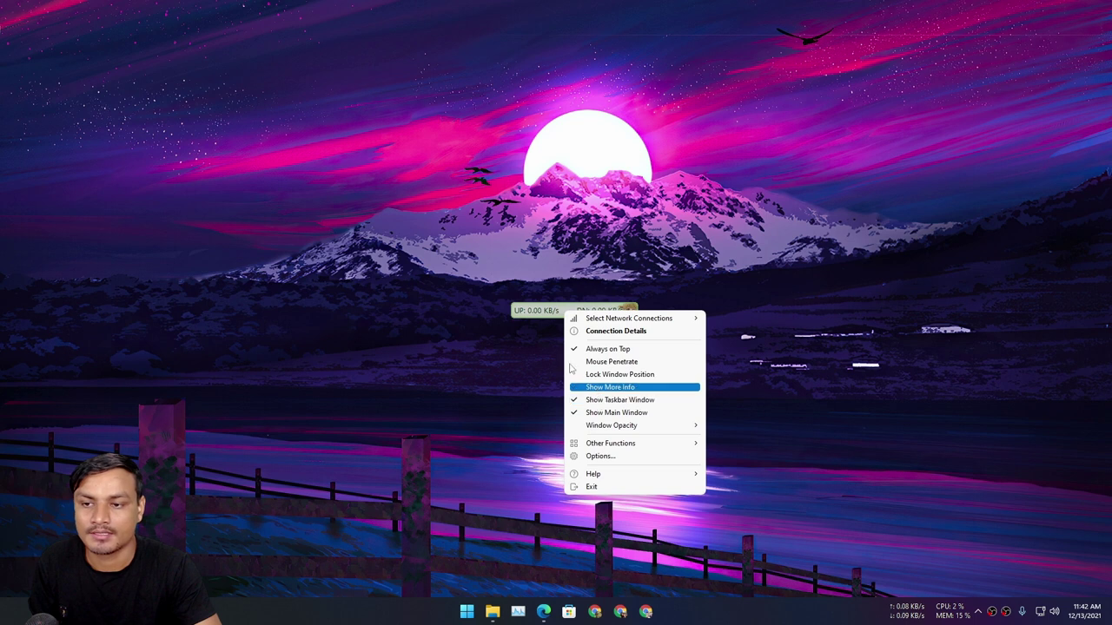
right_click(565, 310)
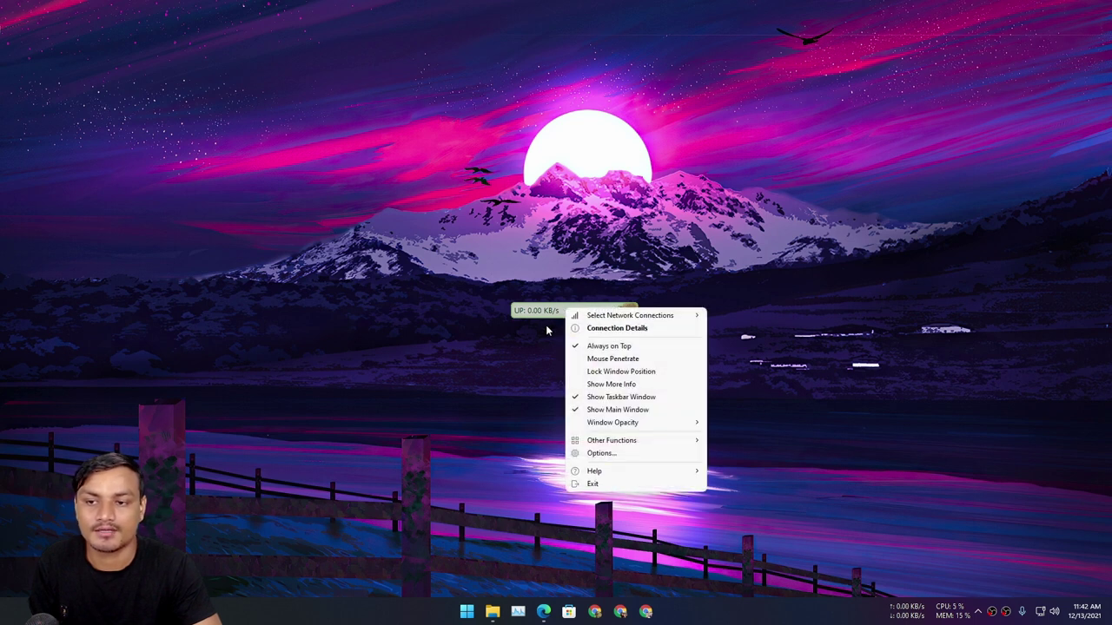
left_click(619, 402)
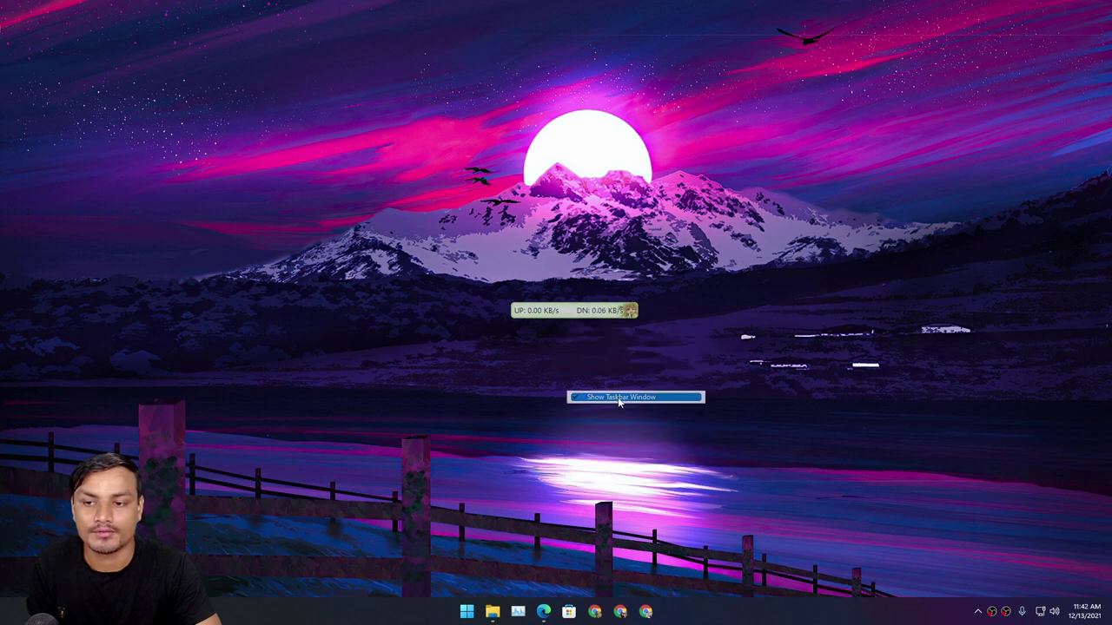
right_click(564, 310)
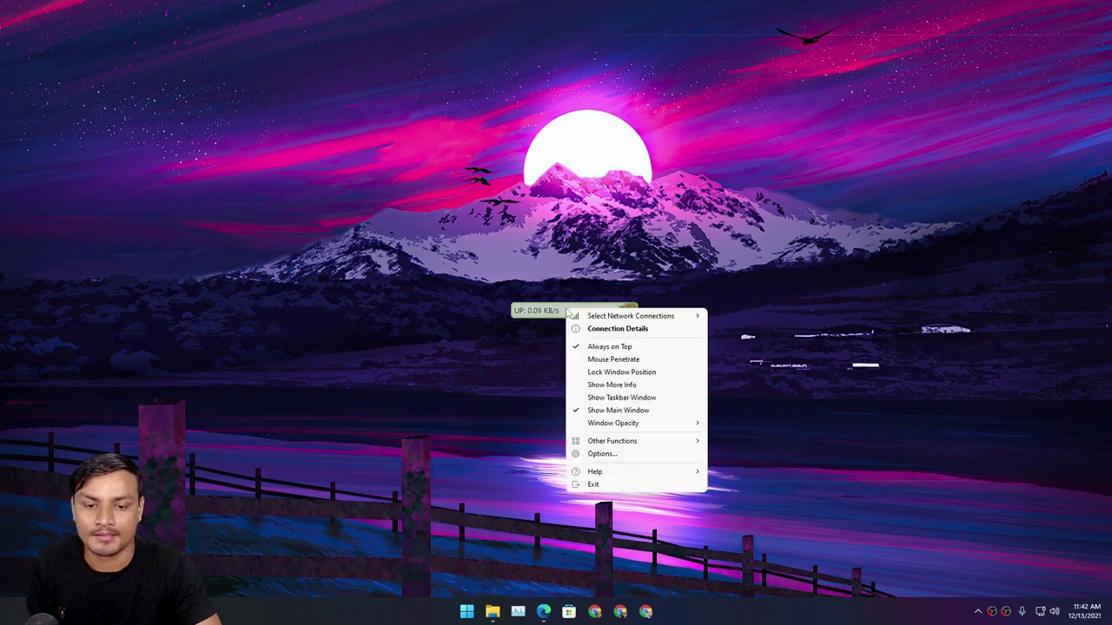
left_click(620, 398)
Uncheck Show Main Window to hide the floating desktop speed window.
mouse_move(930, 613)
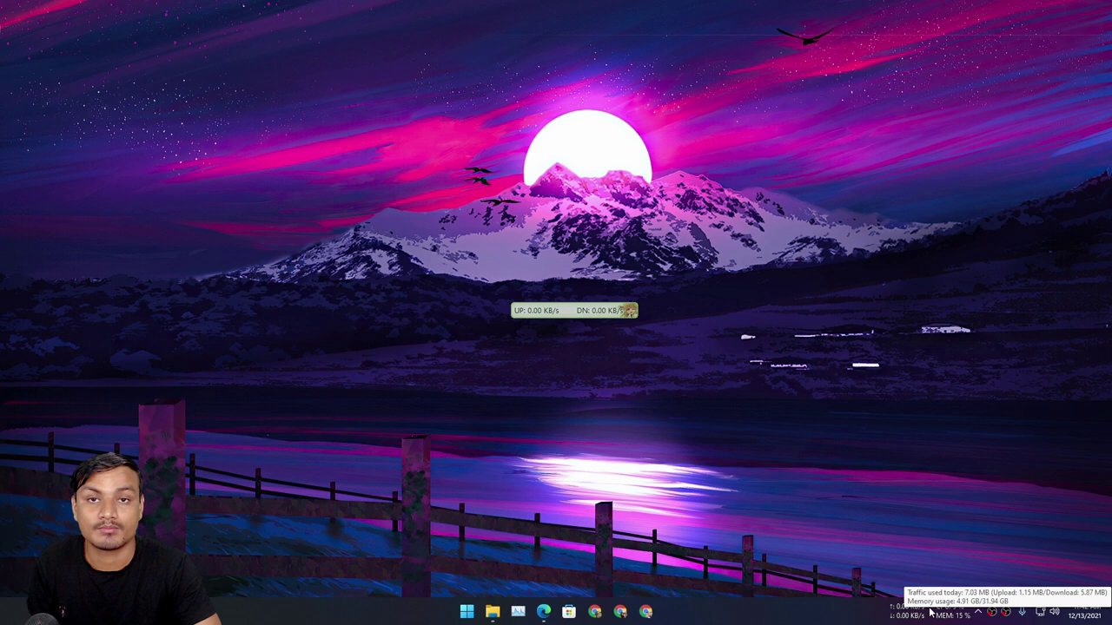
right_click(570, 314)
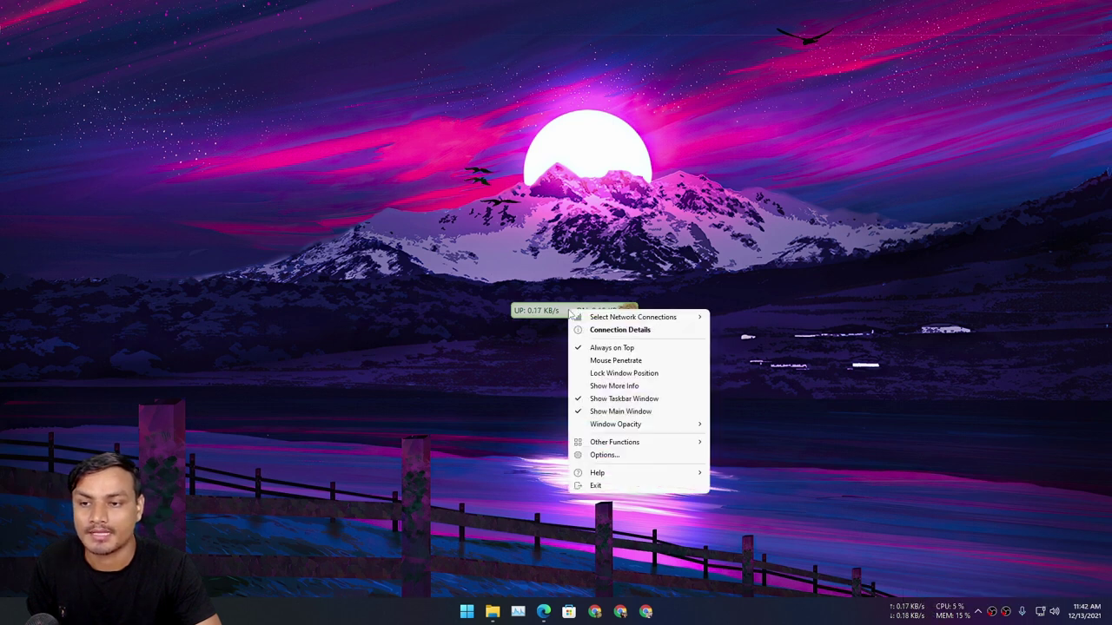
left_click(607, 412)
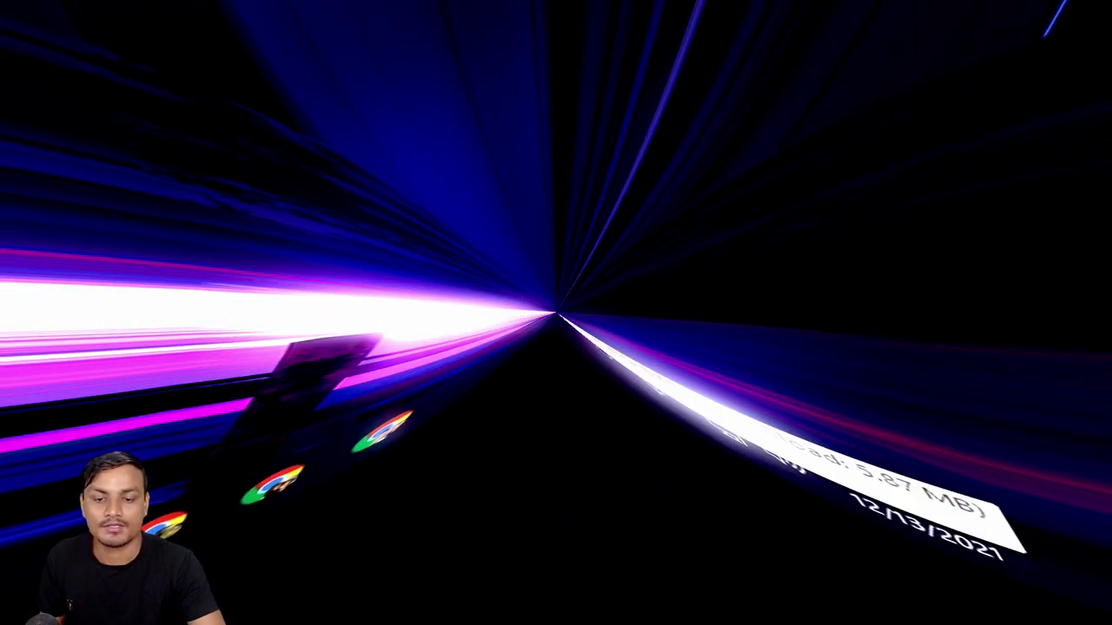
mouse_move(846, 561)
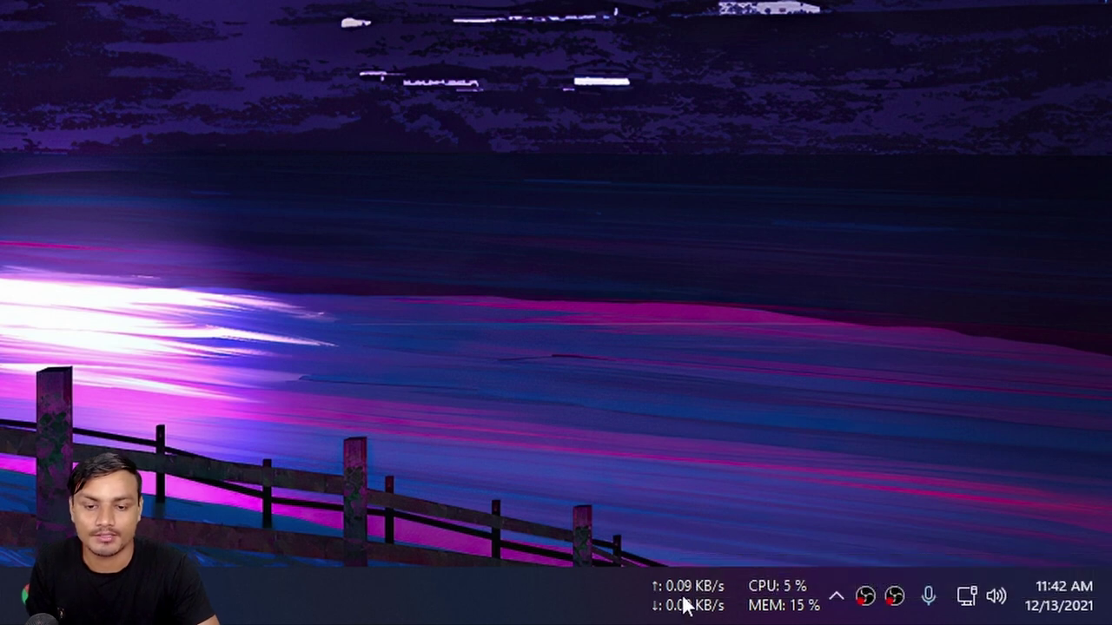
right_click(687, 599)
mouse_move(907, 408)
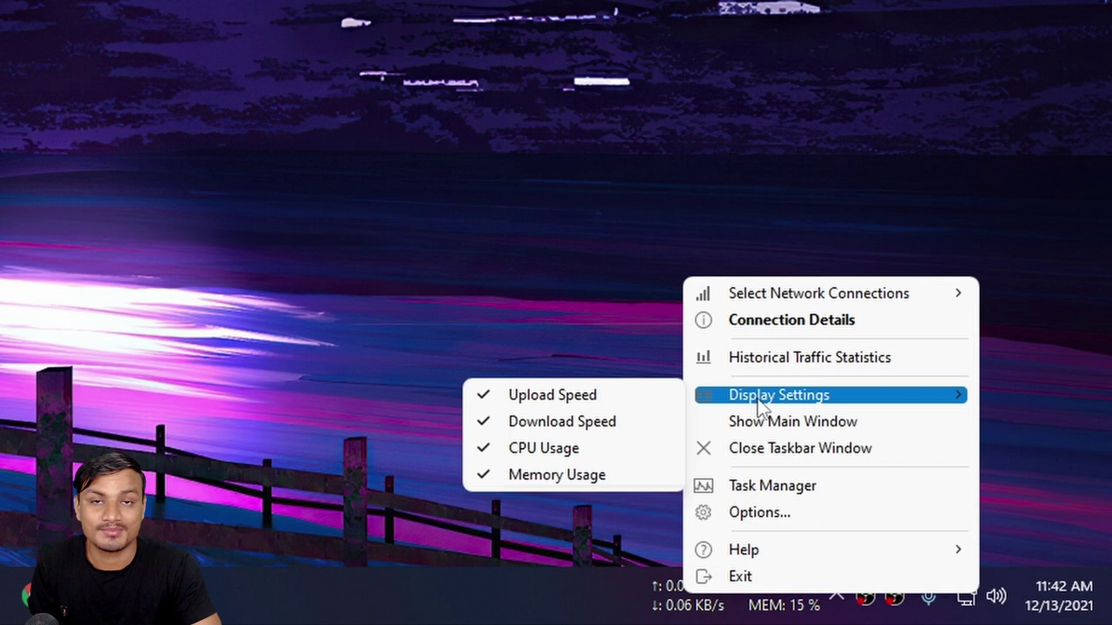
left_click(536, 448)
right_click(710, 585)
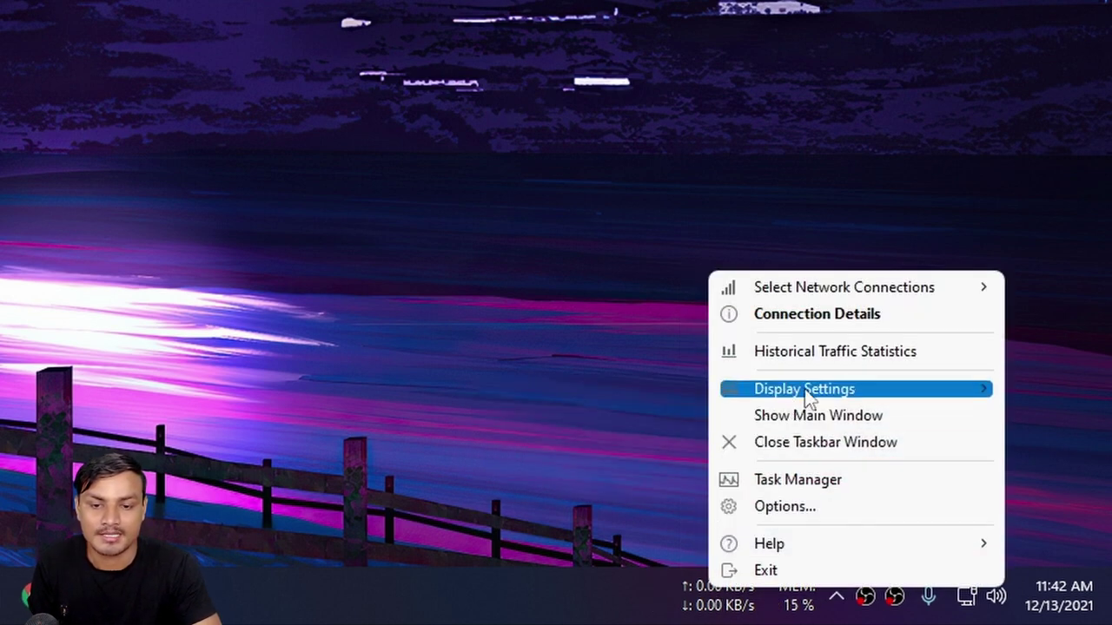
mouse_move(806, 391)
left_click(596, 467)
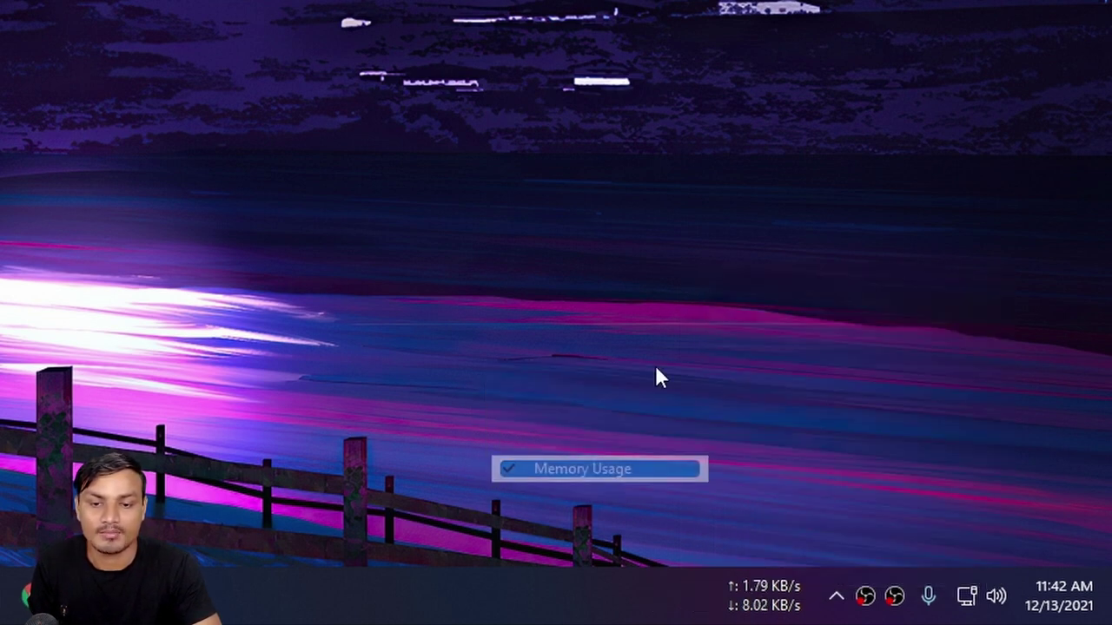
right_click(768, 610)
mouse_move(881, 415)
left_click(640, 461)
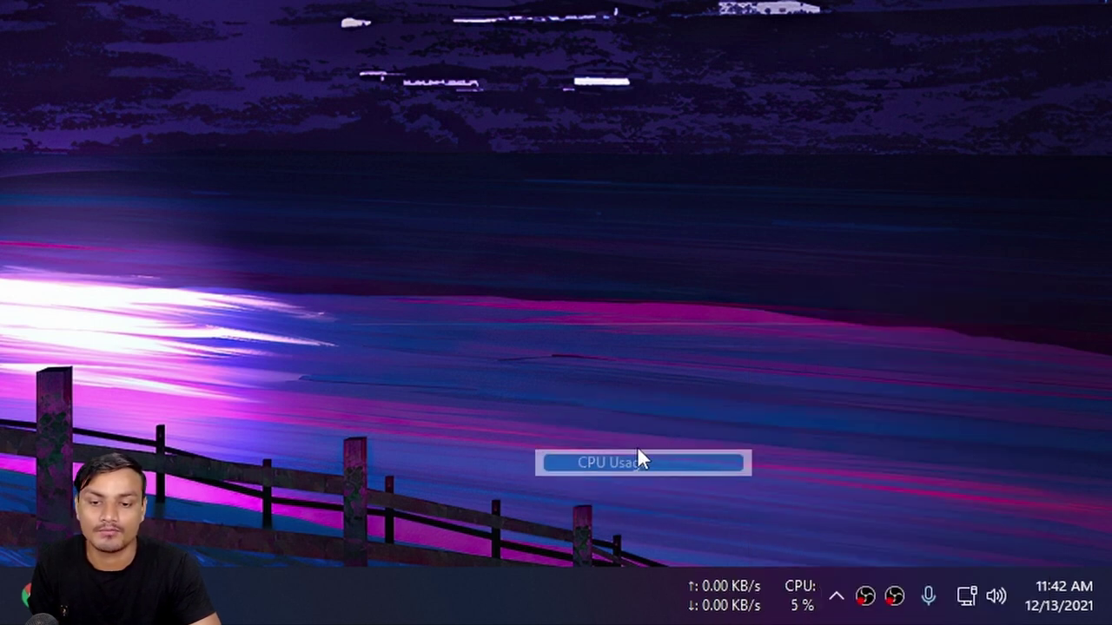
right_click(725, 608)
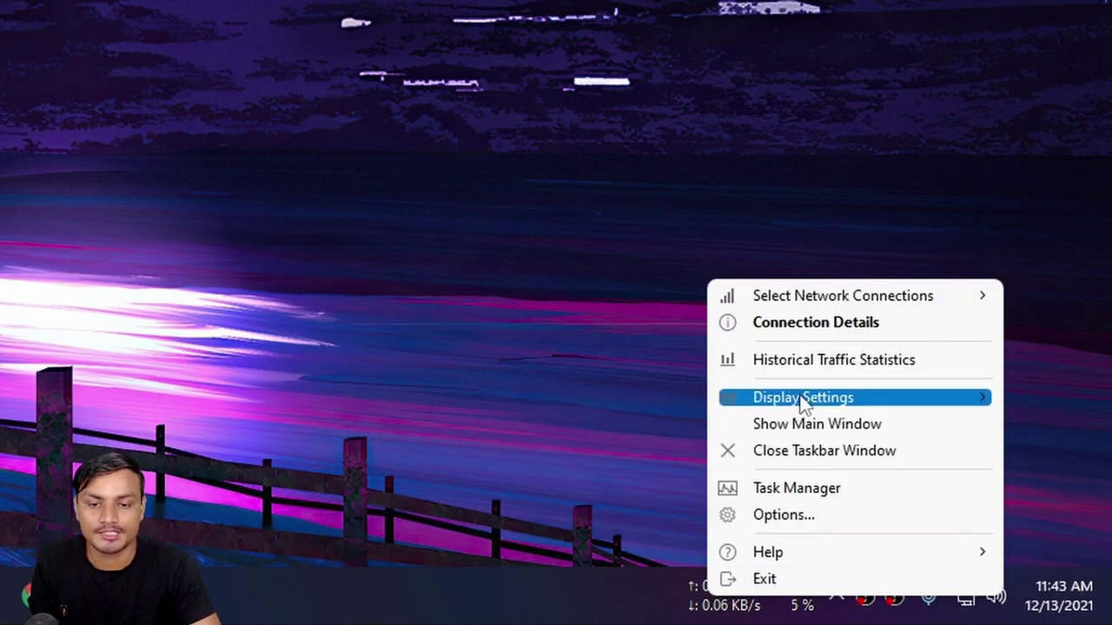
mouse_move(803, 404)
left_click(578, 477)
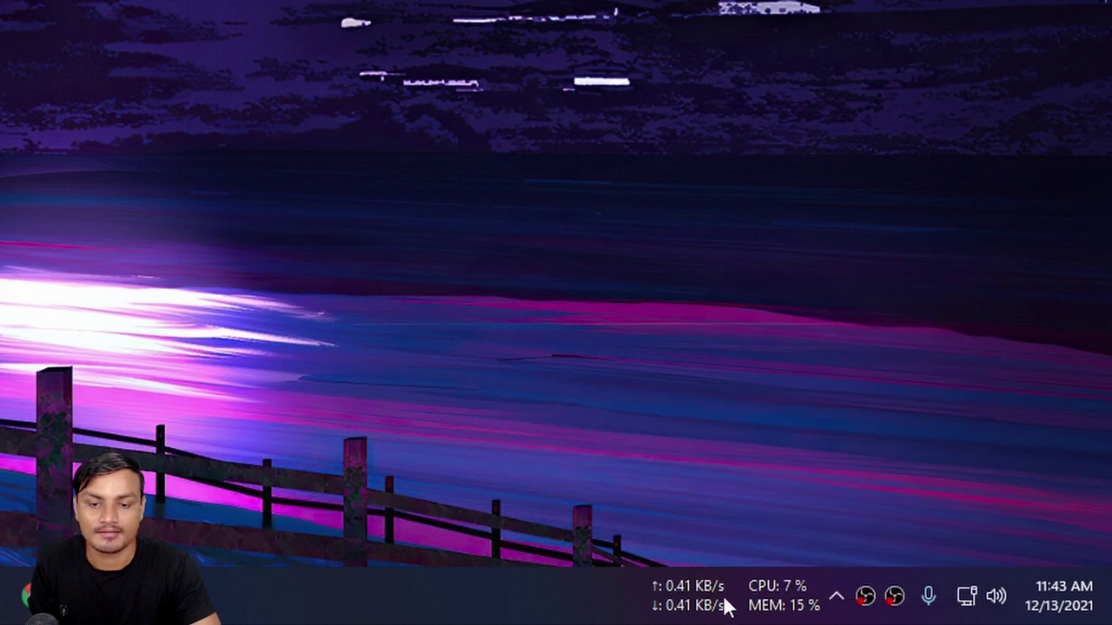
mouse_move(726, 608)
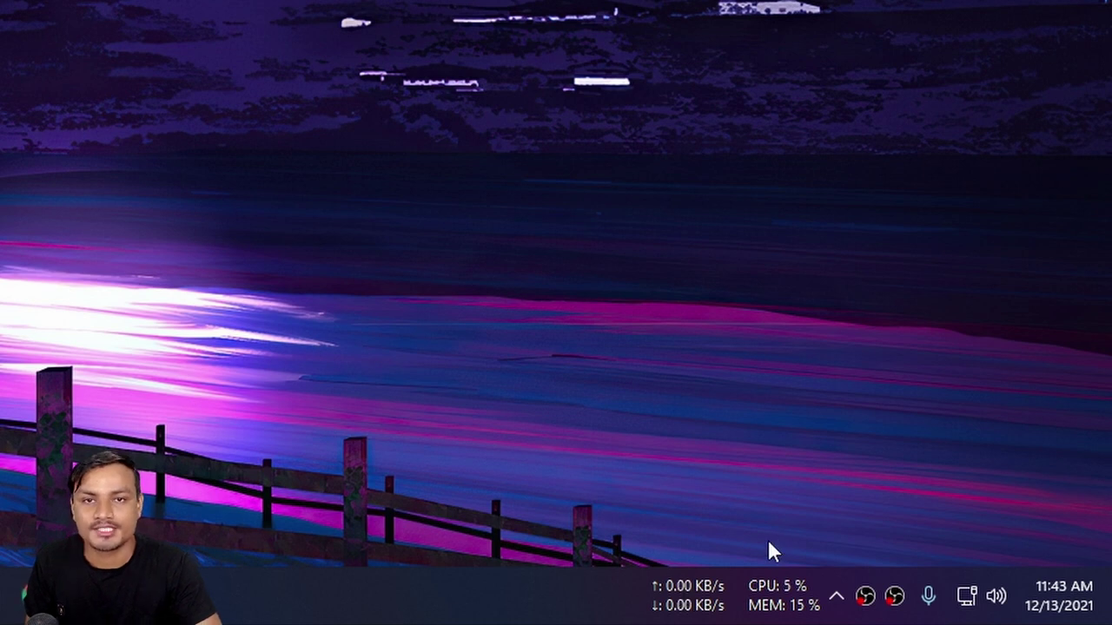
Open Task Manager with Ctrl+Shift+Esc, scroll the process list and select the Traffic Monitor process.
key("ctrl+shift+Escape")
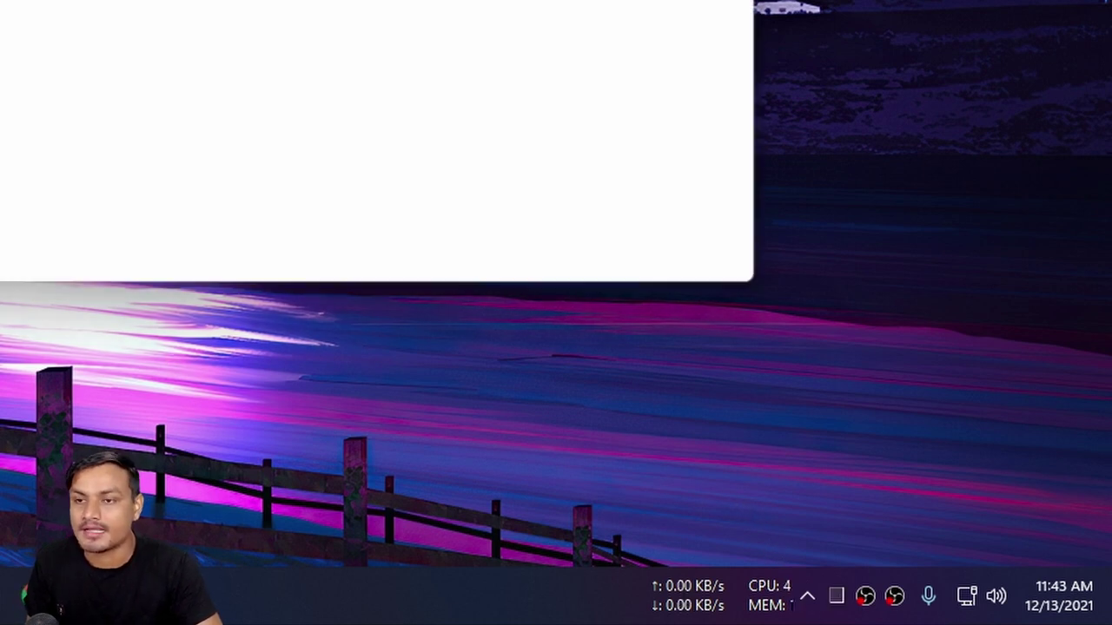
scroll(373, 104, "up", 3)
scroll(373, 104, "down", 1)
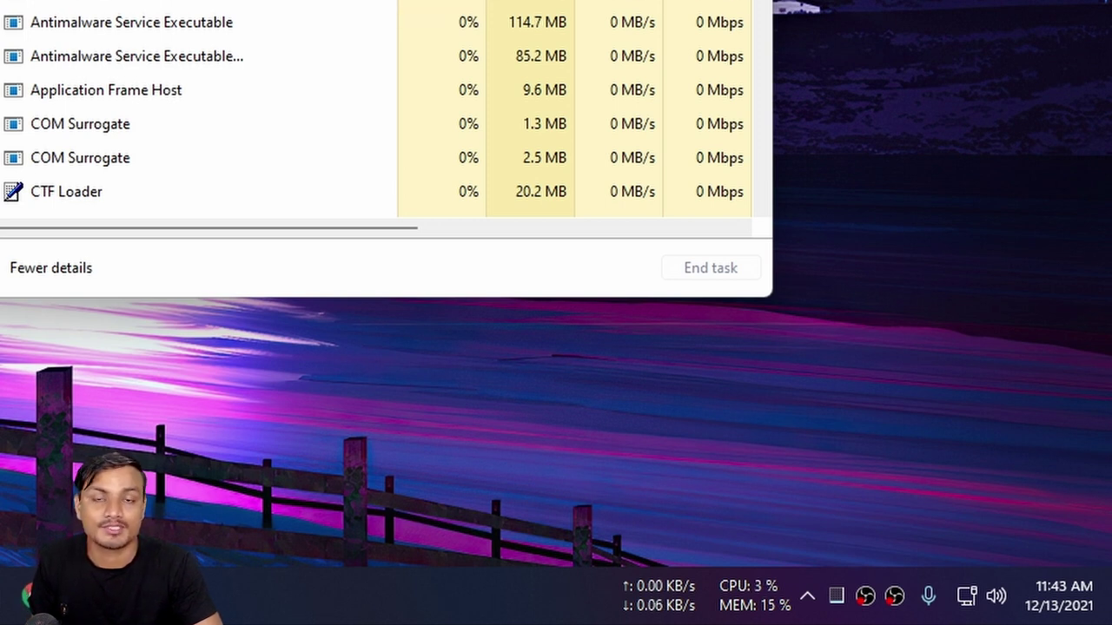
scroll(196, 2, "down", 10)
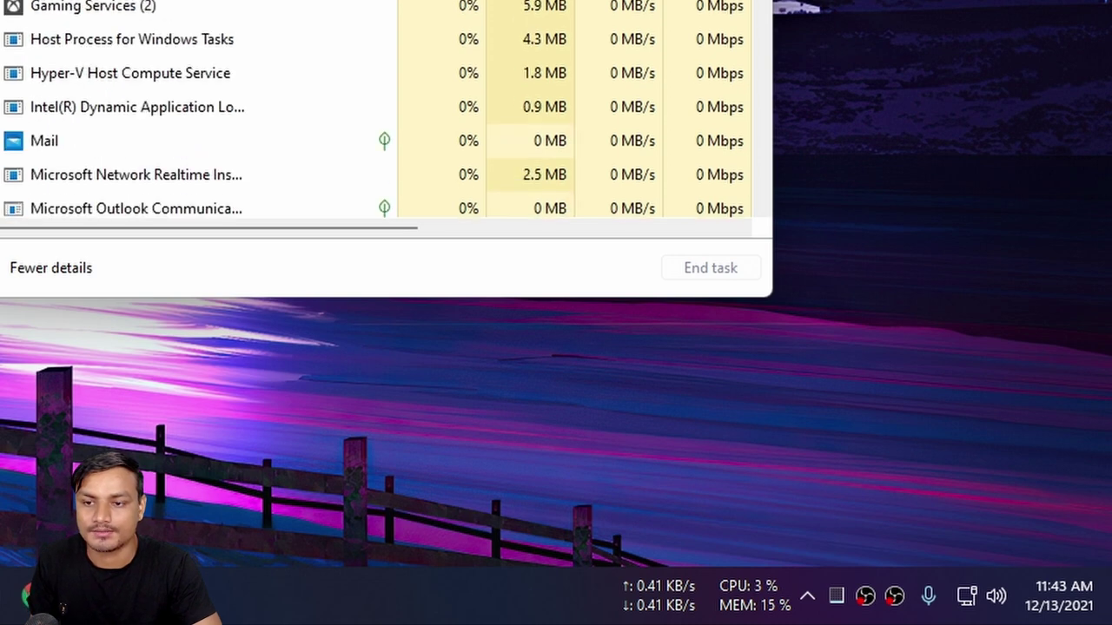
scroll(197, 1, "down", 6)
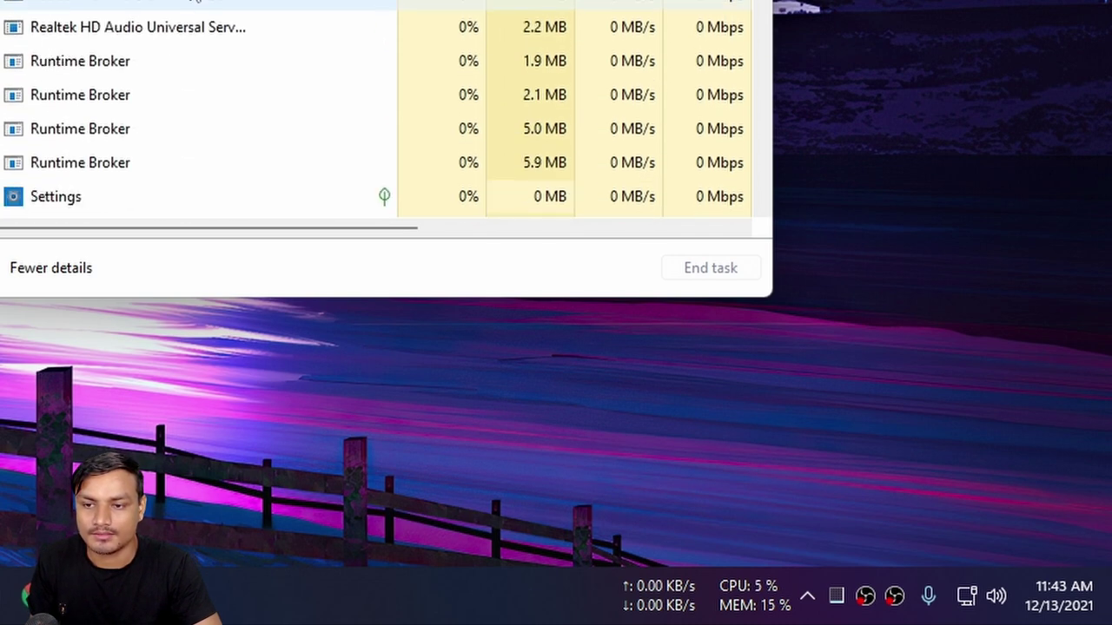
scroll(372, 118, "down", 2)
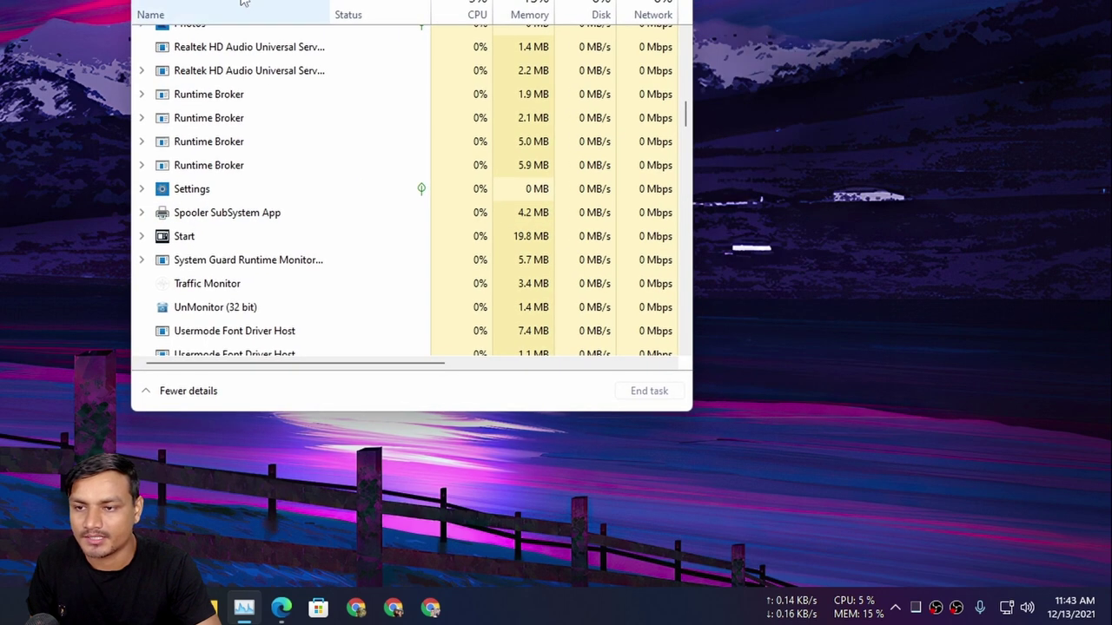
scroll(252, 183, "down", 2)
left_click(207, 158)
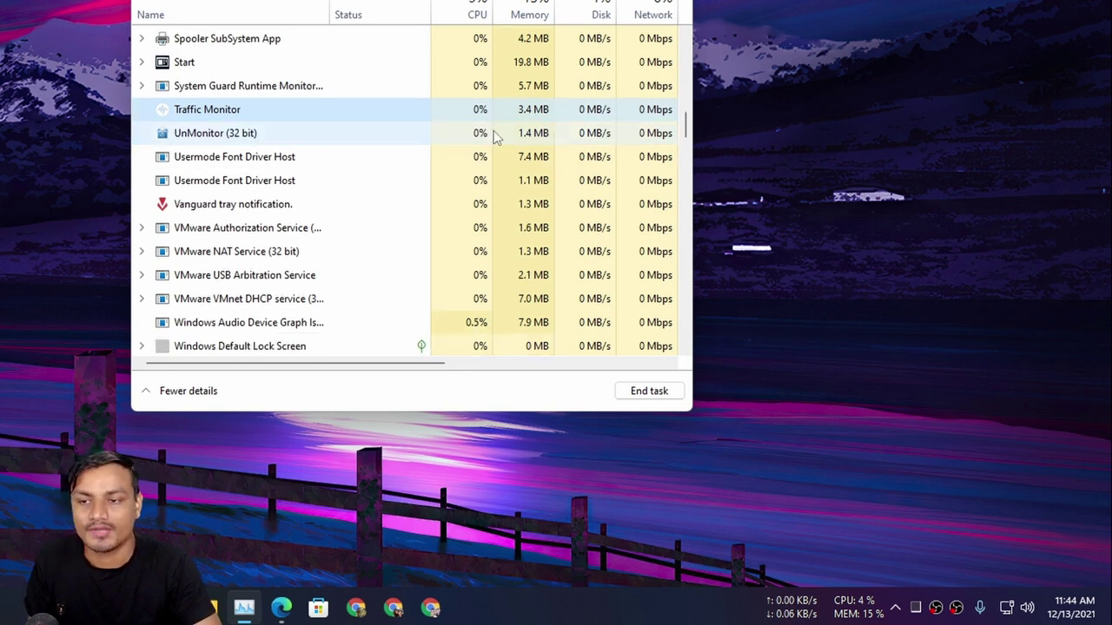
scroll(397, 213, "up", 6)
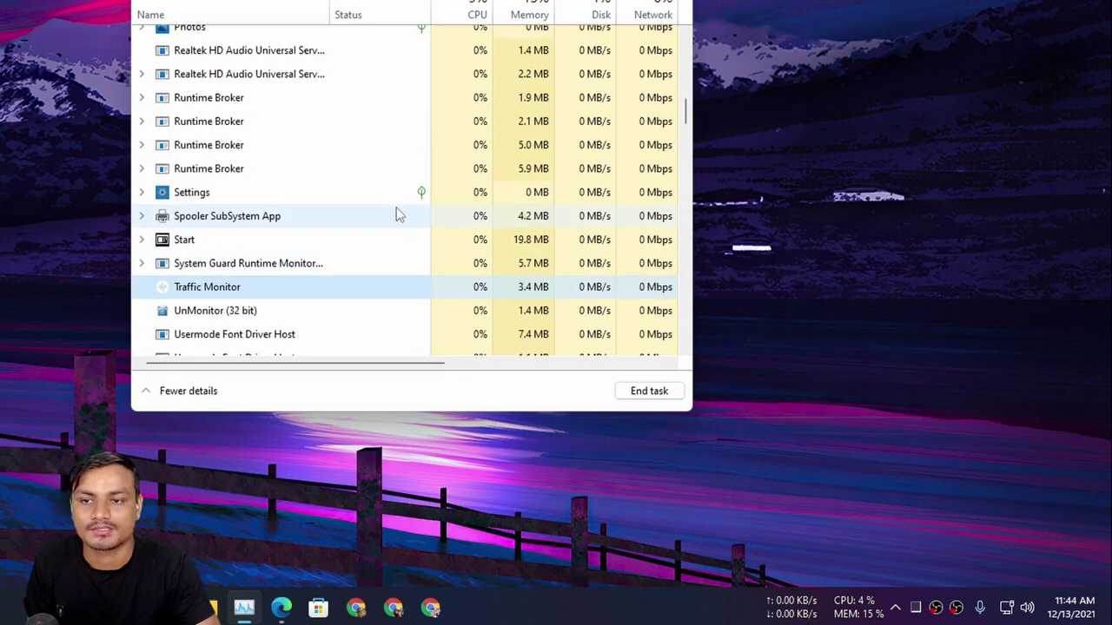
scroll(397, 213, "up", 4)
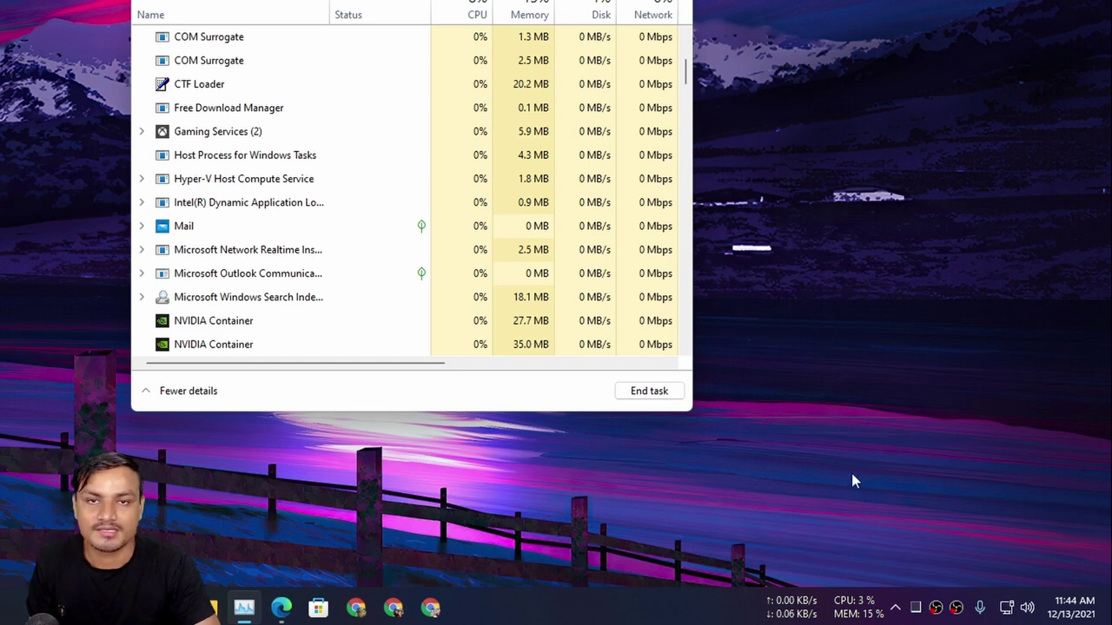
Open Task Manager from its taskbar icon and close it again with Alt+F4.
right_click(814, 606)
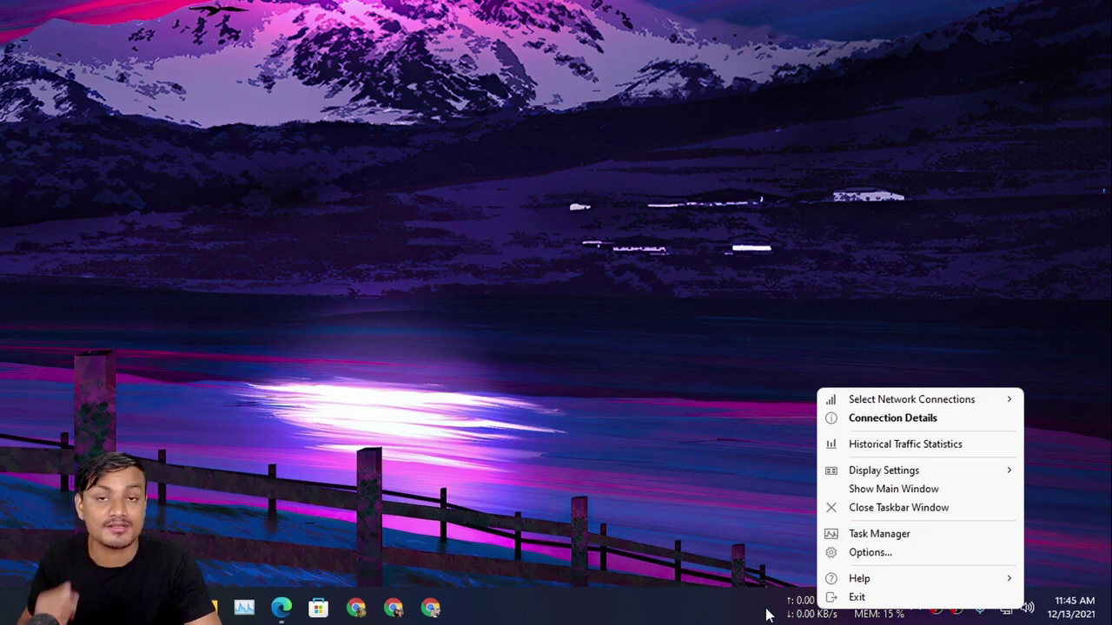
right_click(498, 614)
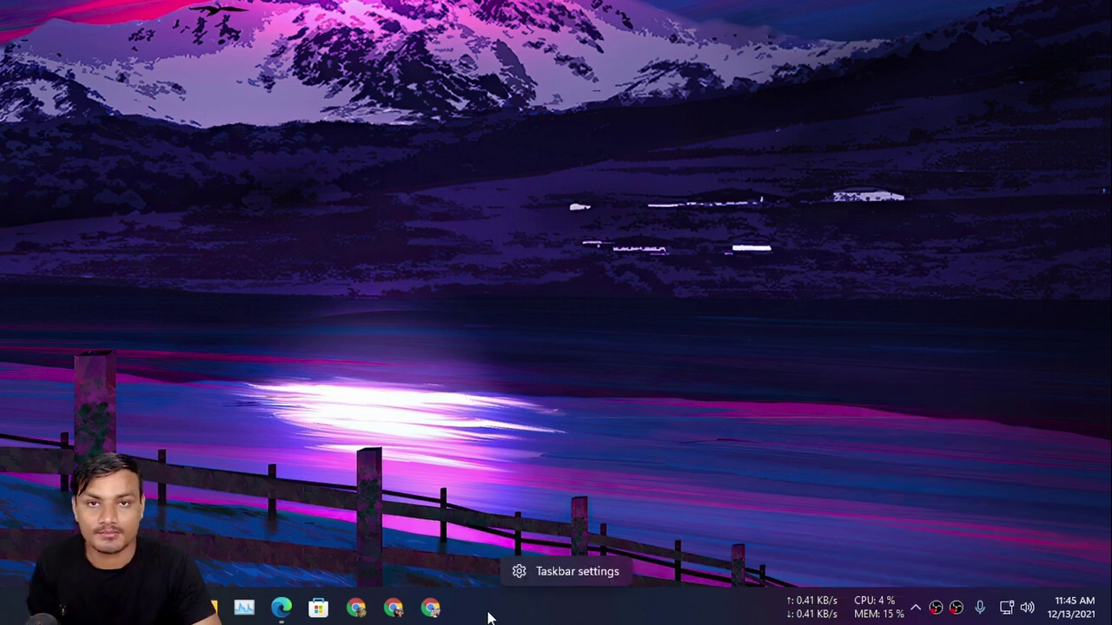
right_click(488, 618)
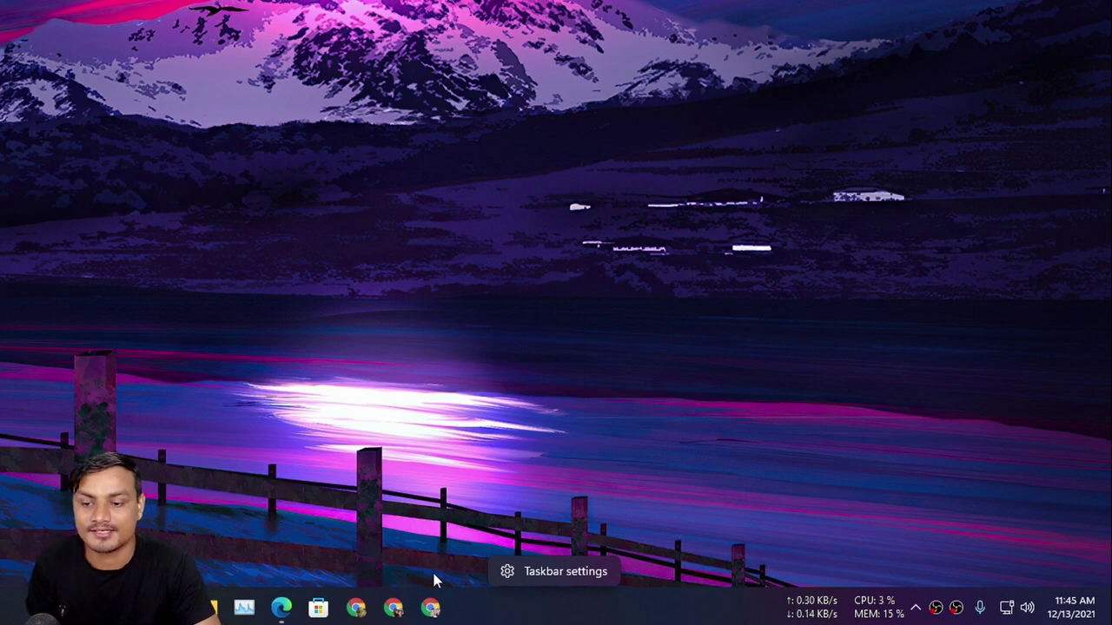
key("Escape")
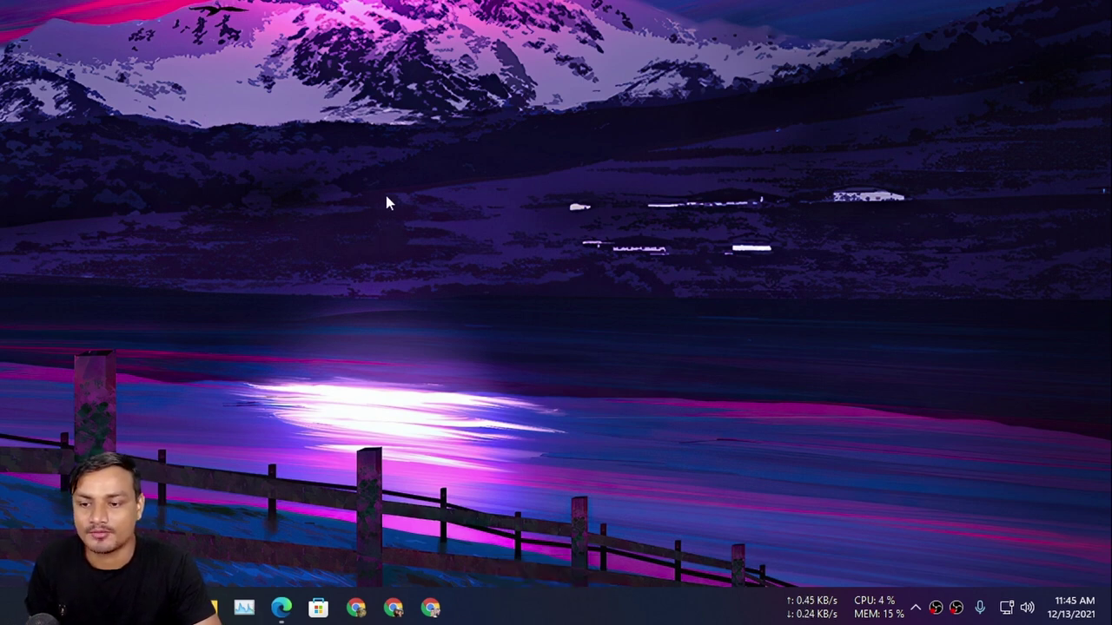
left_click(244, 607)
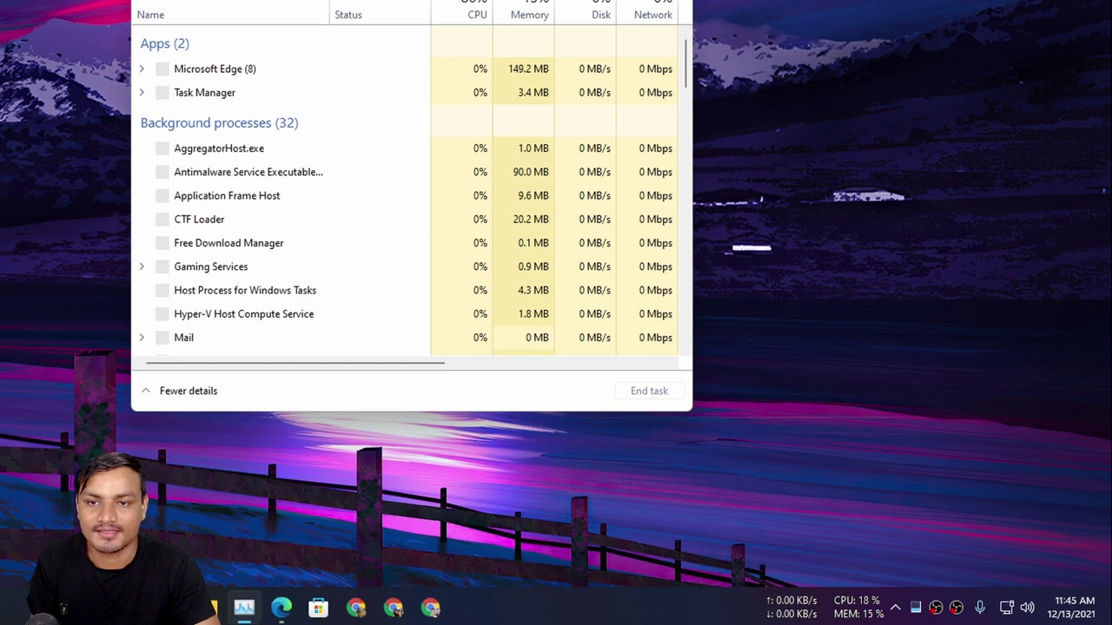
key("alt+F4")
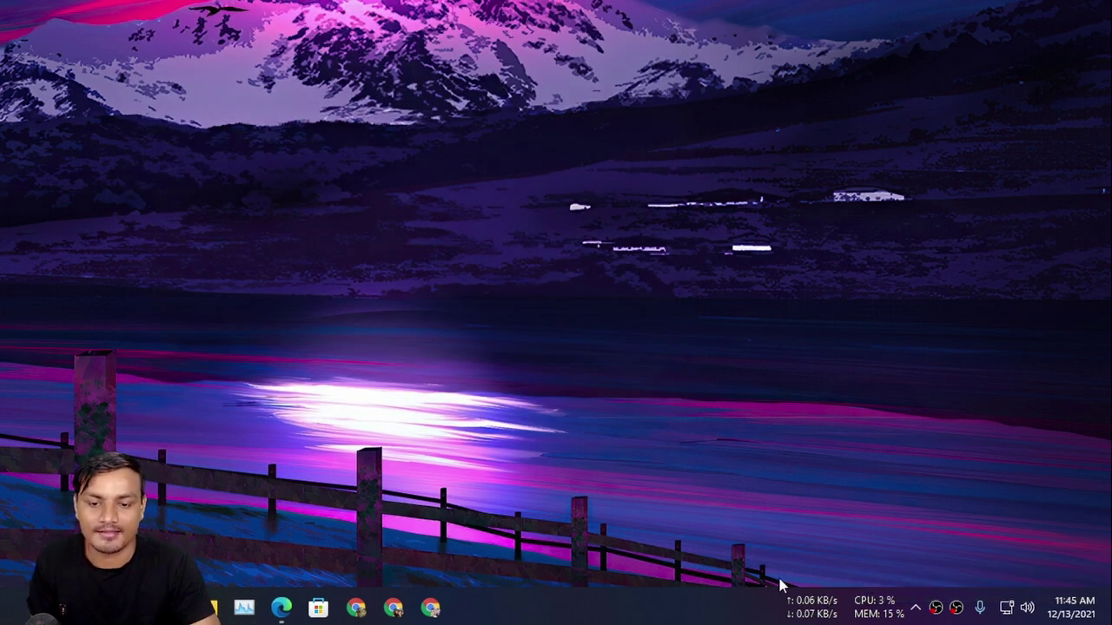
Launch Task Manager from the TrafficMonitor widget's menu, then close it.
mouse_move(826, 615)
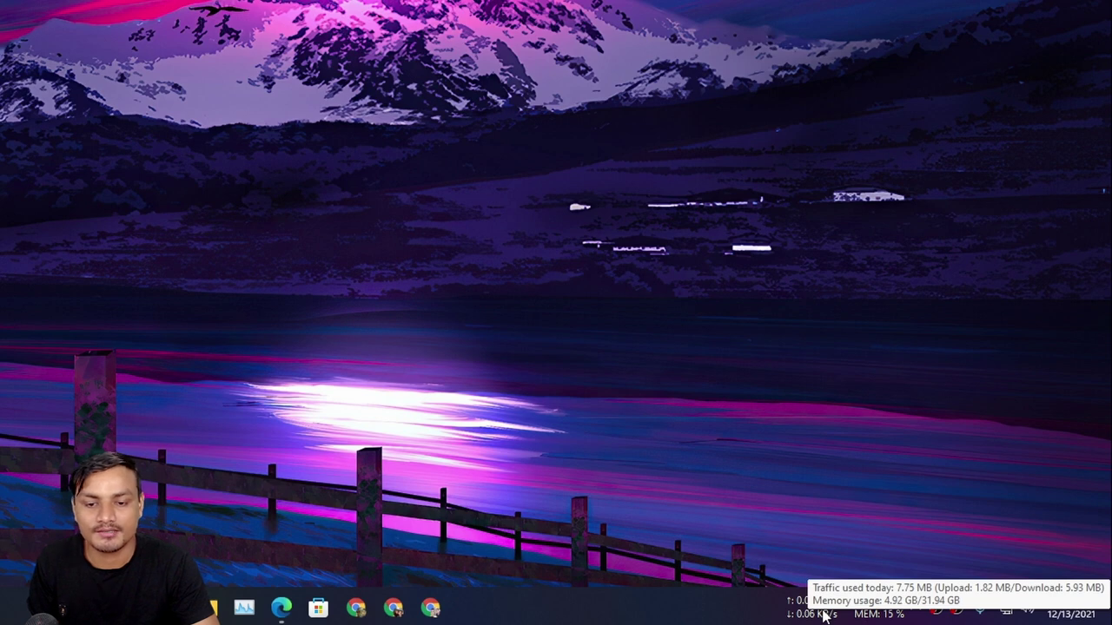
right_click(823, 613)
left_click(906, 528)
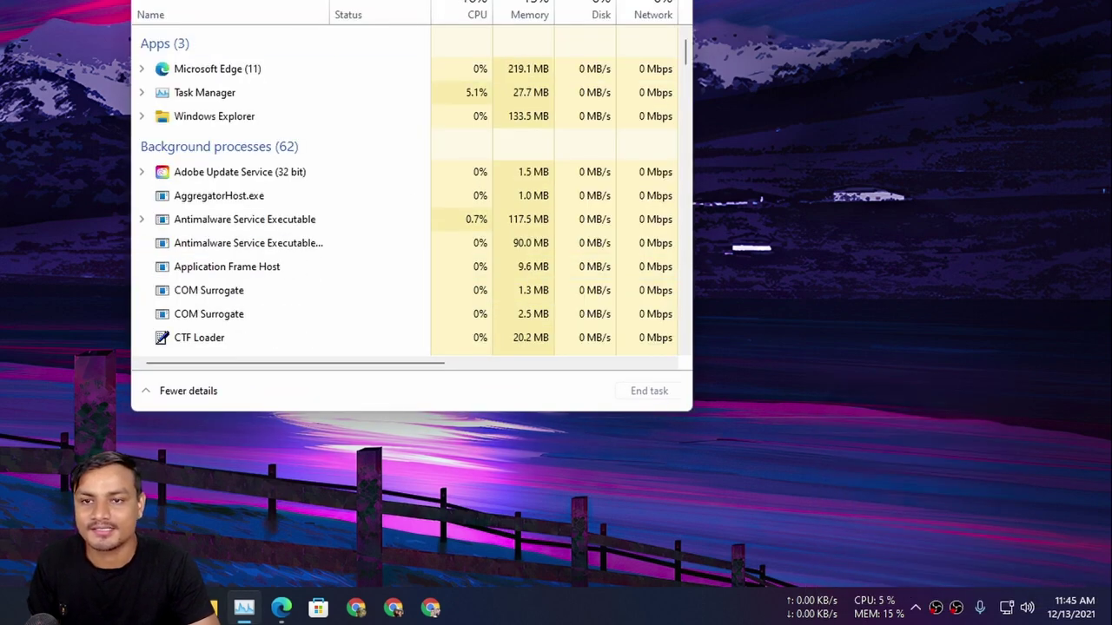
key("alt+F4")
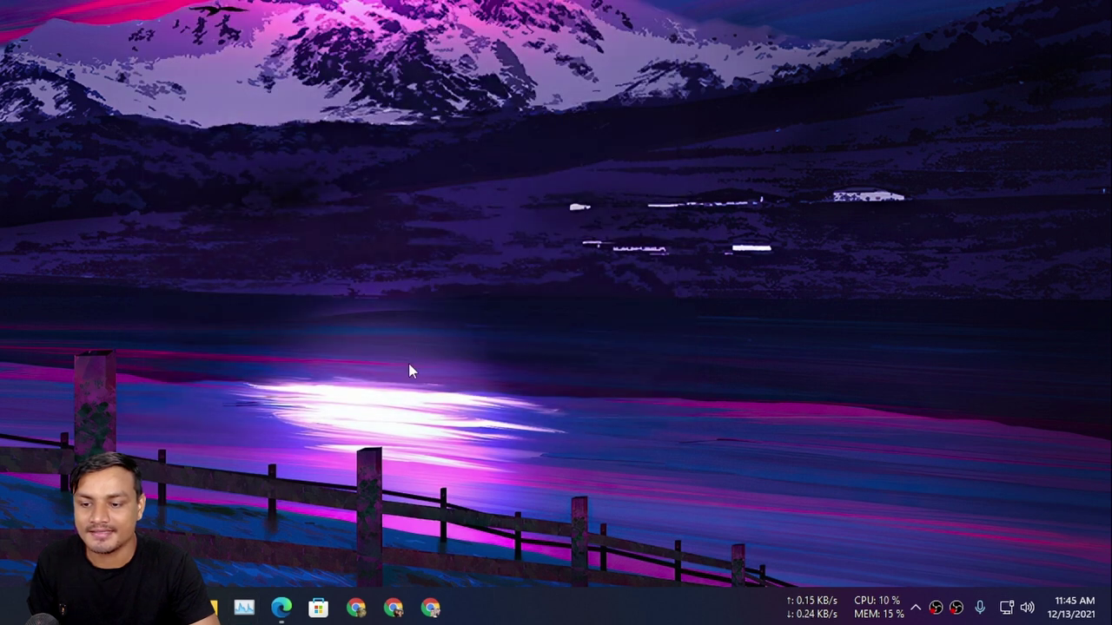
Unpin Task Manager from the taskbar, then launch and close it via the TrafficMonitor widget menu.
right_click(242, 610)
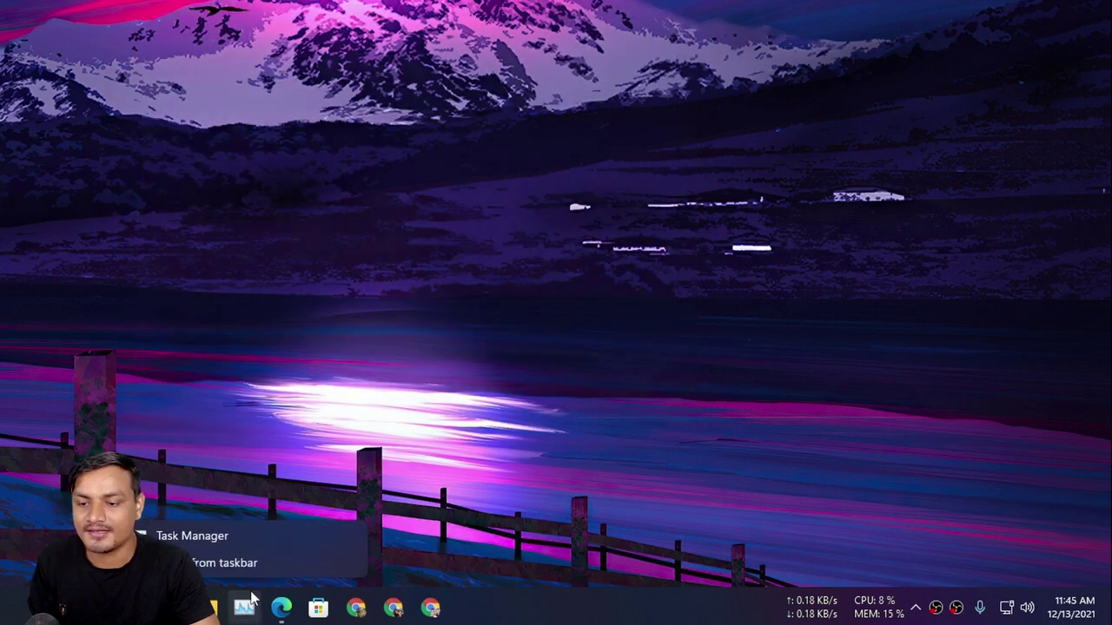
left_click(211, 562)
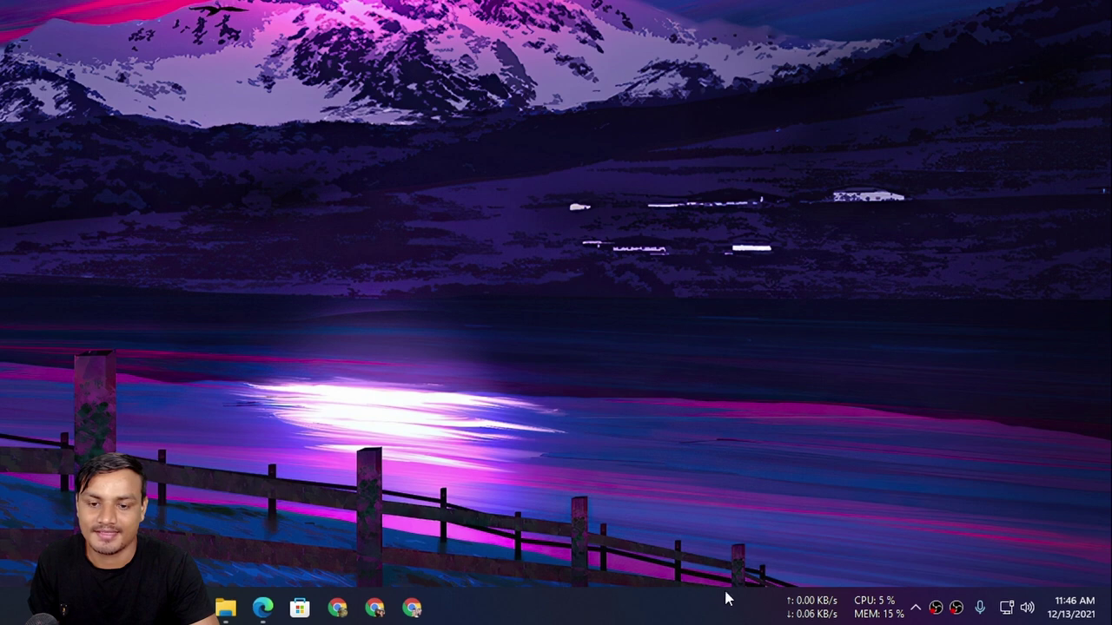
right_click(812, 606)
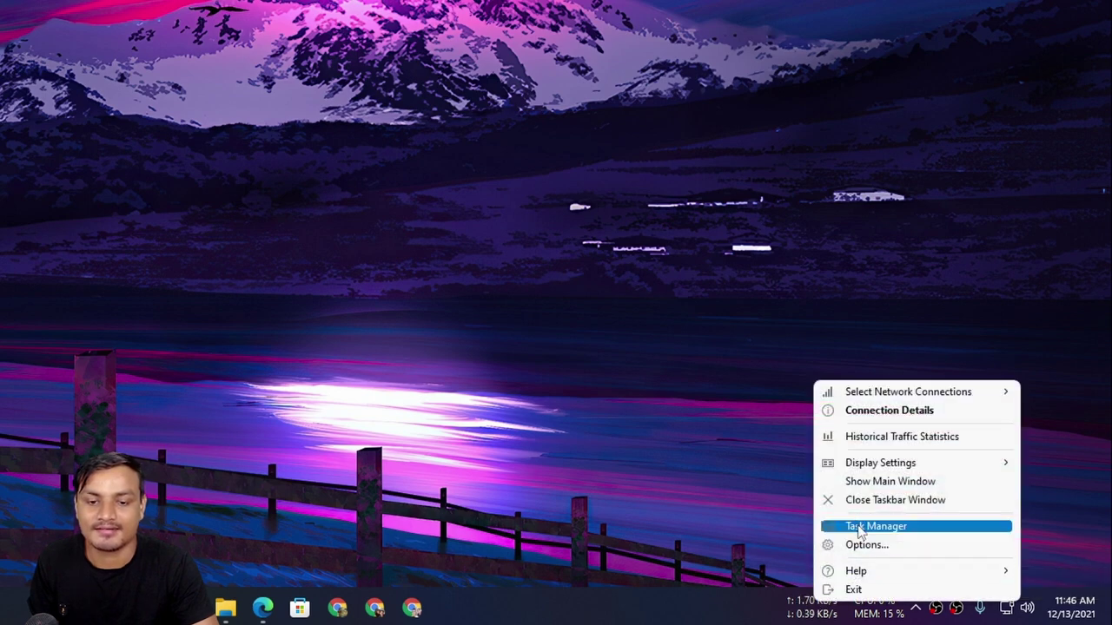
left_click(860, 527)
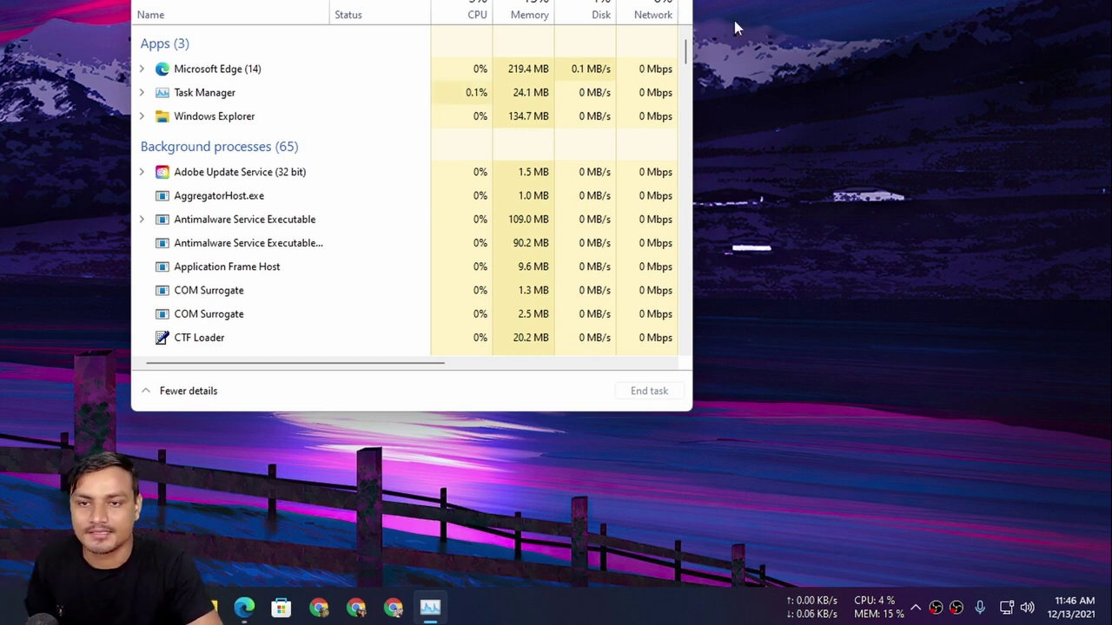
key("alt+F4")
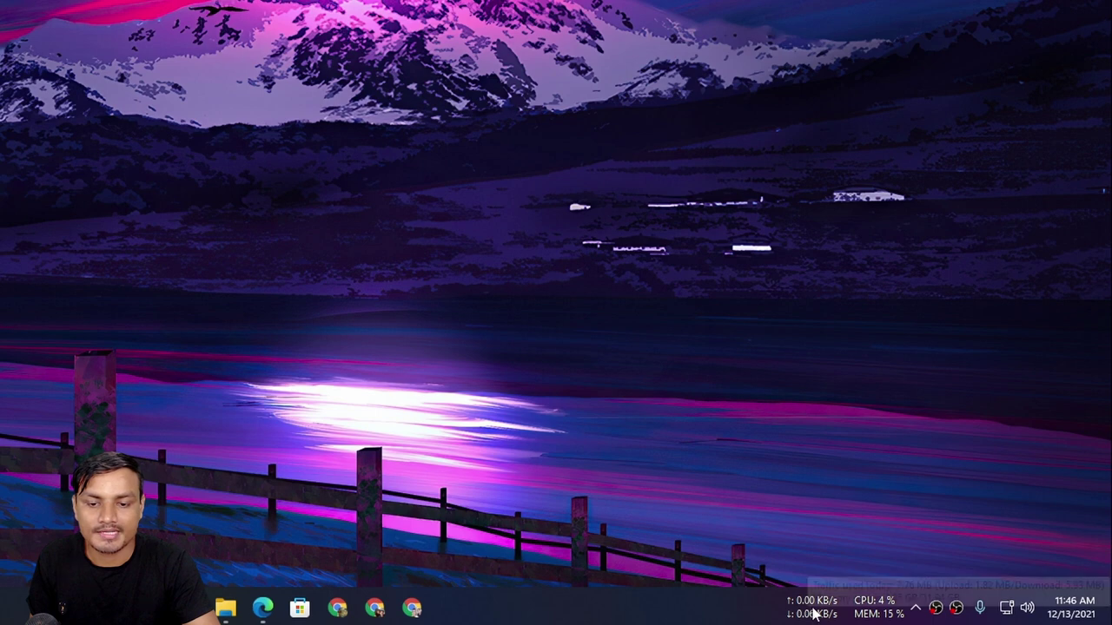
right_click(814, 608)
right_click(804, 606)
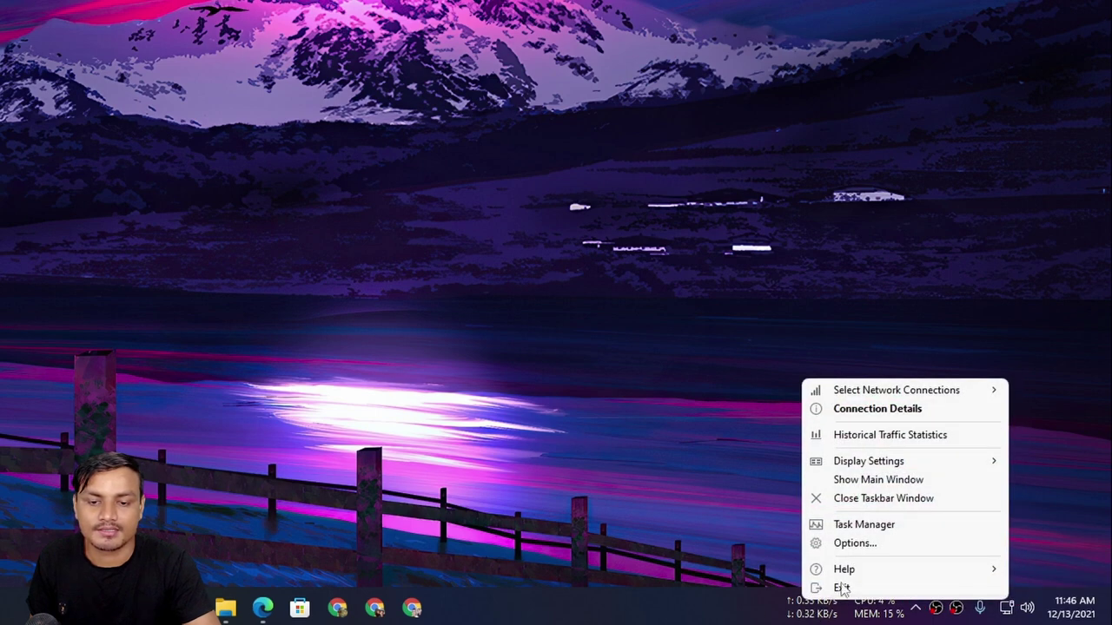
left_click(865, 542)
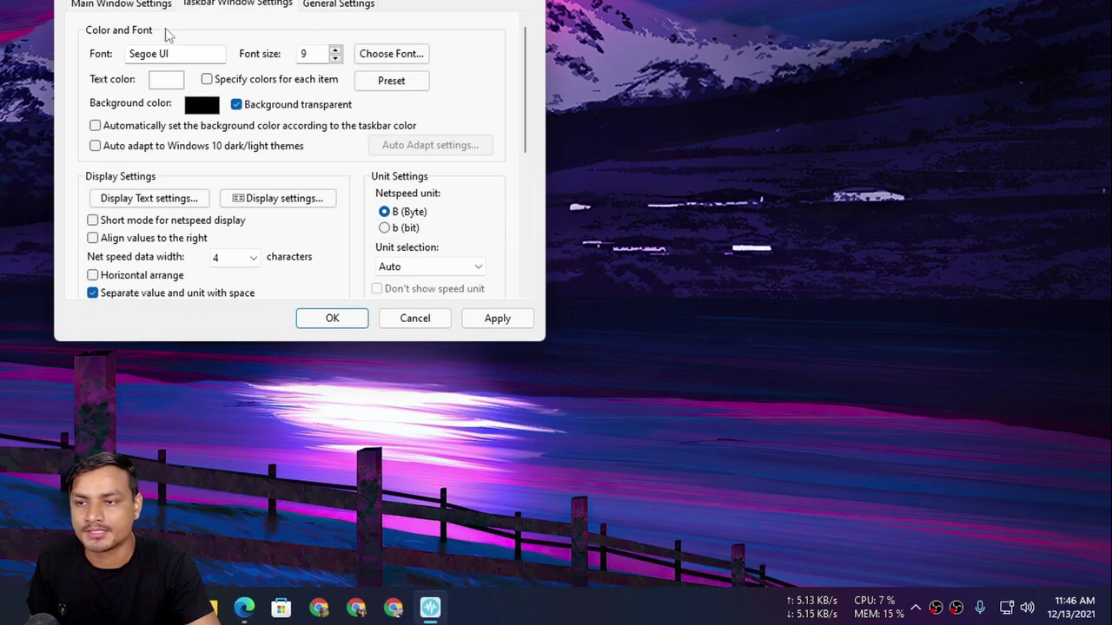
left_click(149, 4)
left_click(187, 7)
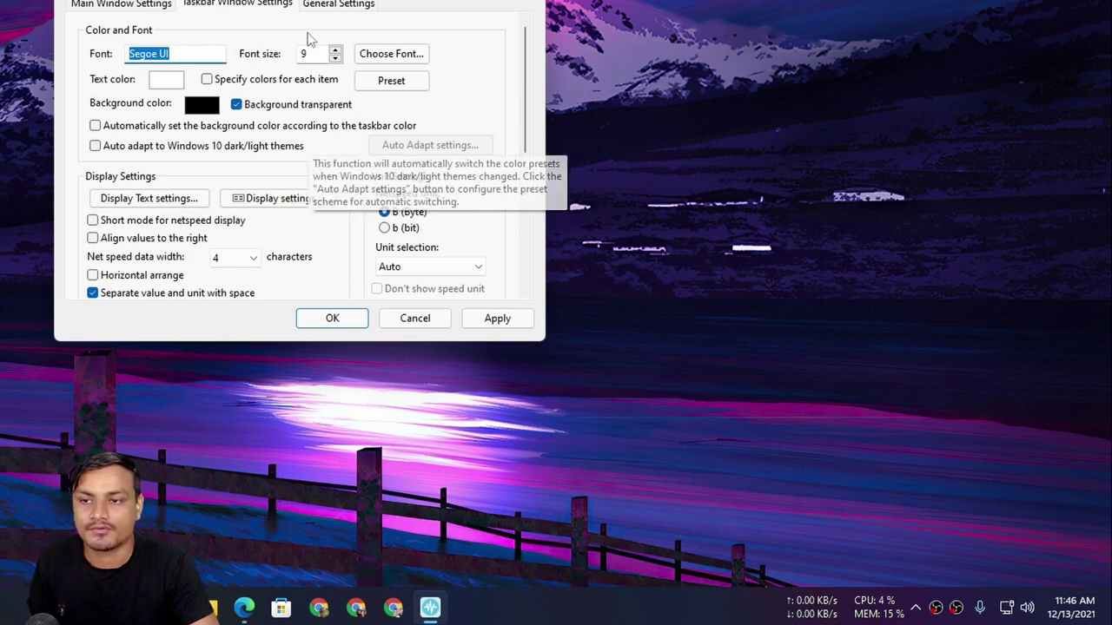
left_click(337, 5)
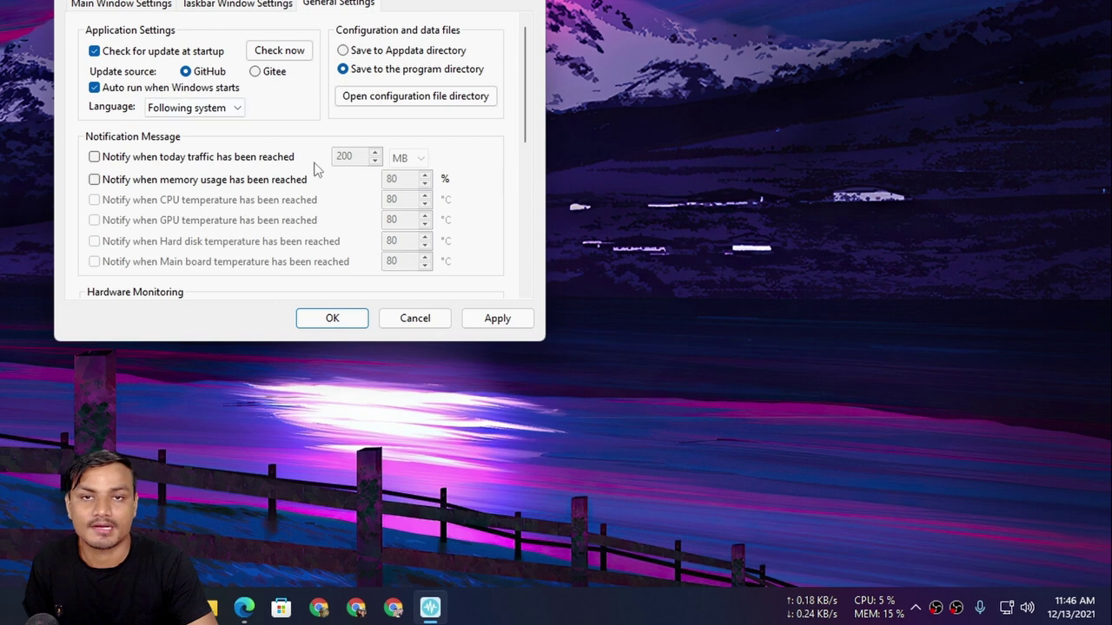
left_click(496, 317)
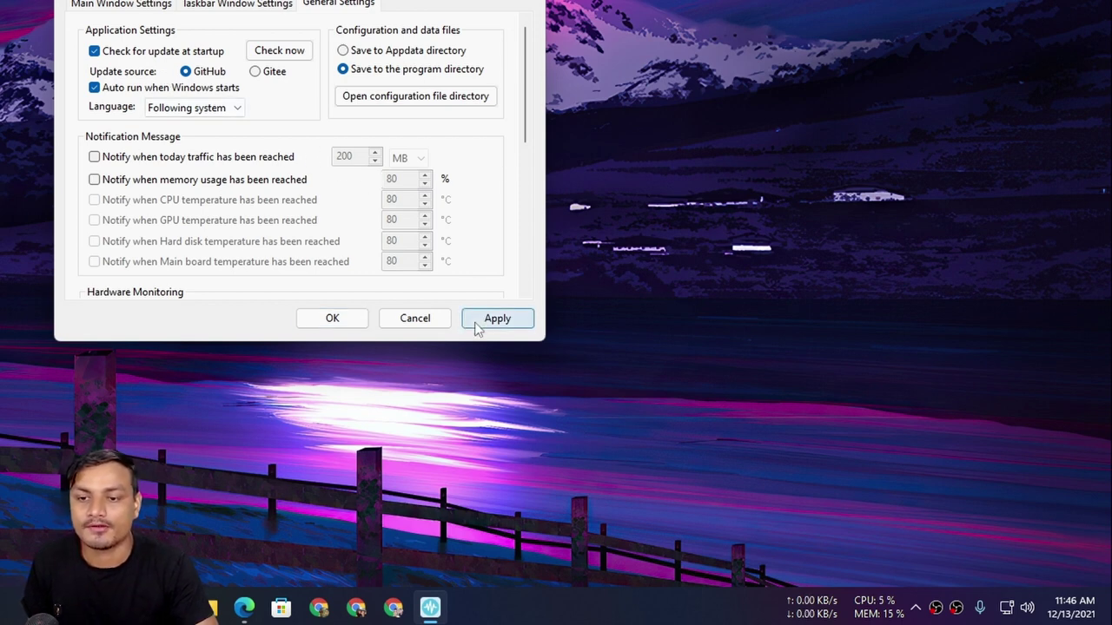
left_click(331, 319)
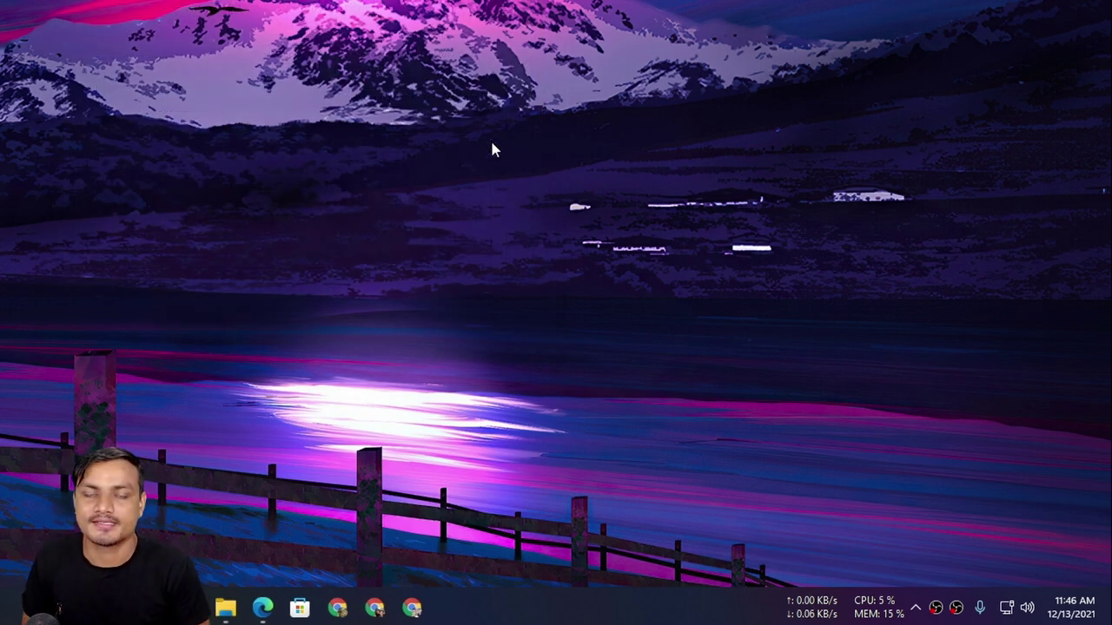